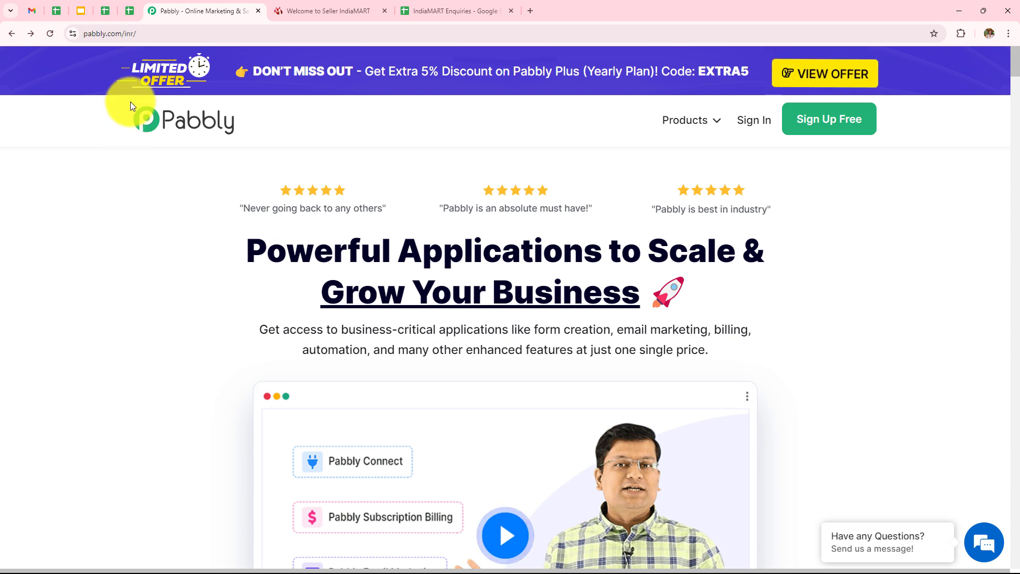
# Open Pabbly Connect from the Pabbly apps page.
pyautogui.click(119, 33)
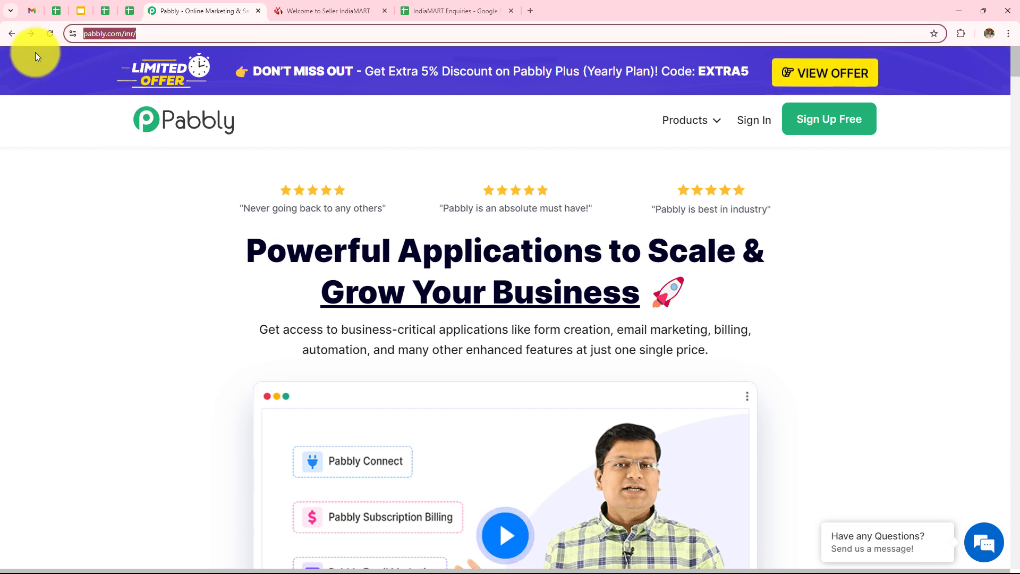
pyautogui.click(73, 198)
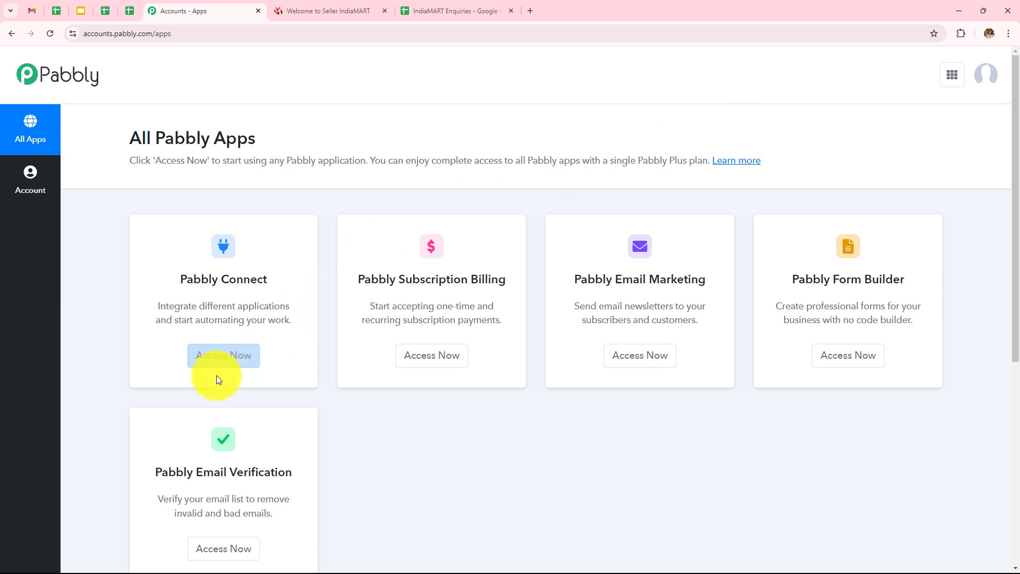
pyautogui.click(217, 355)
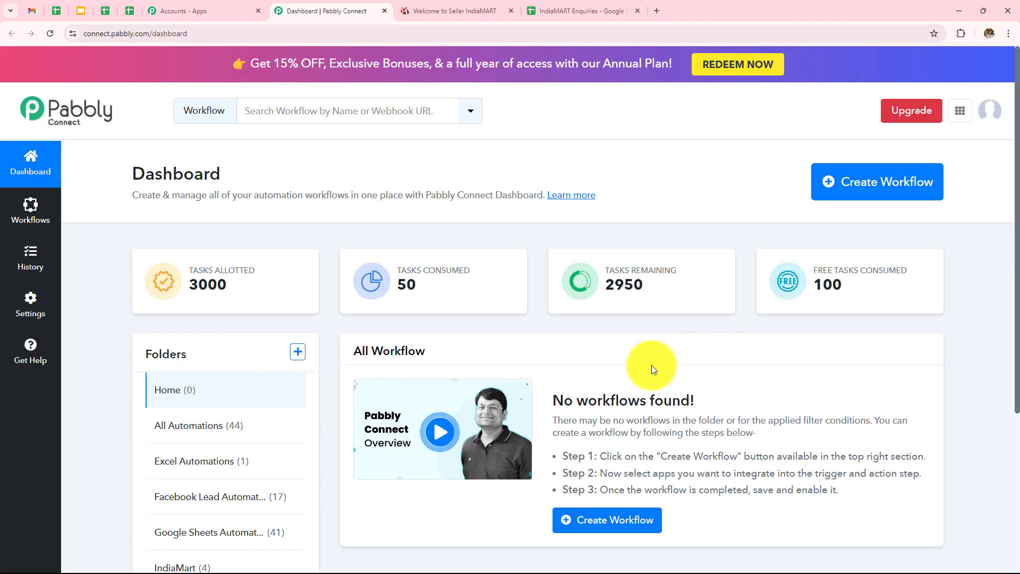
# Review the dashboard's folder list and the options for creating a folder.
pyautogui.scroll(-1, 651, 365)
pyautogui.scroll(-1, 651, 365)
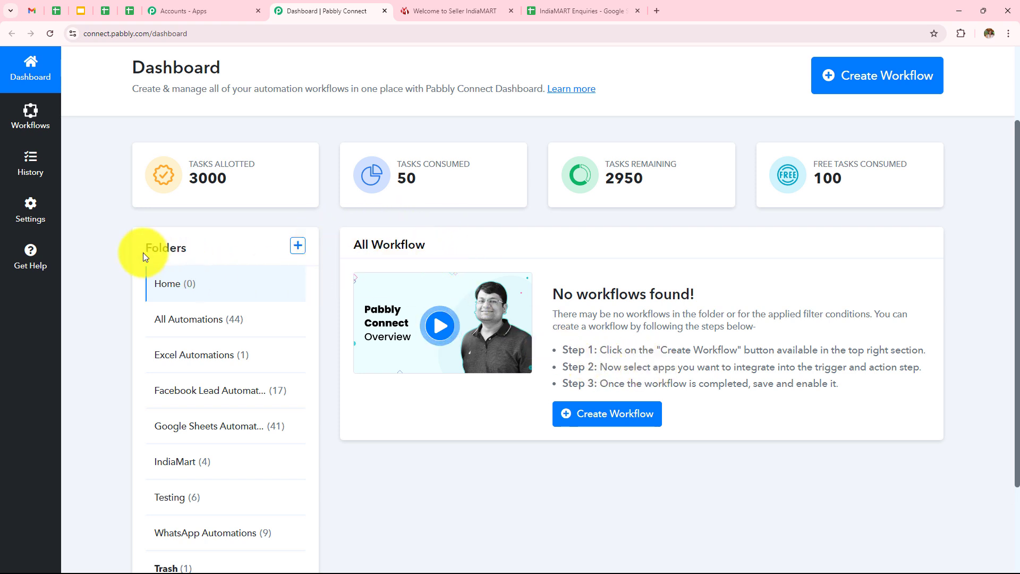
pyautogui.moveTo(153, 255)
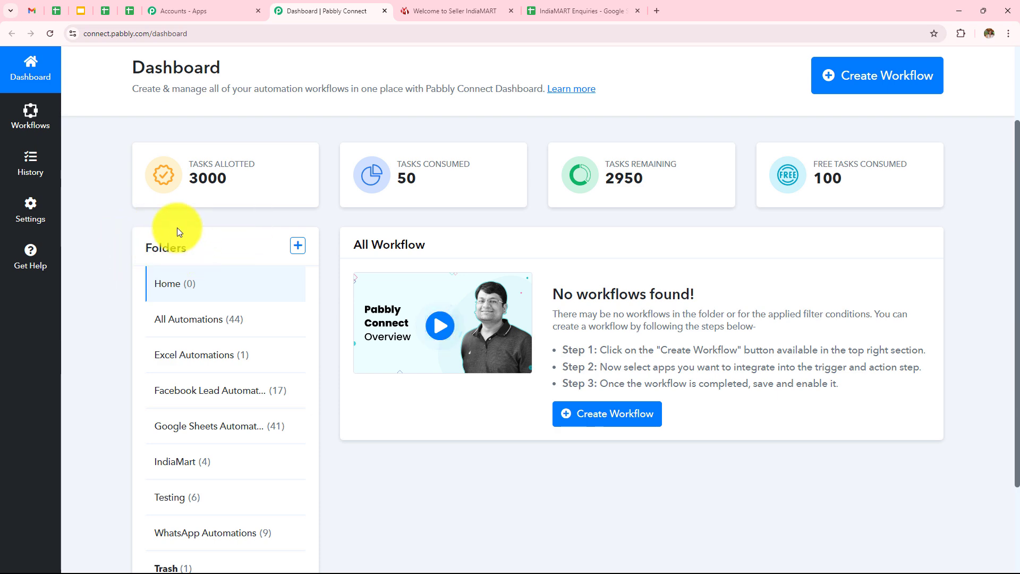
pyautogui.scroll(2, 253, 249)
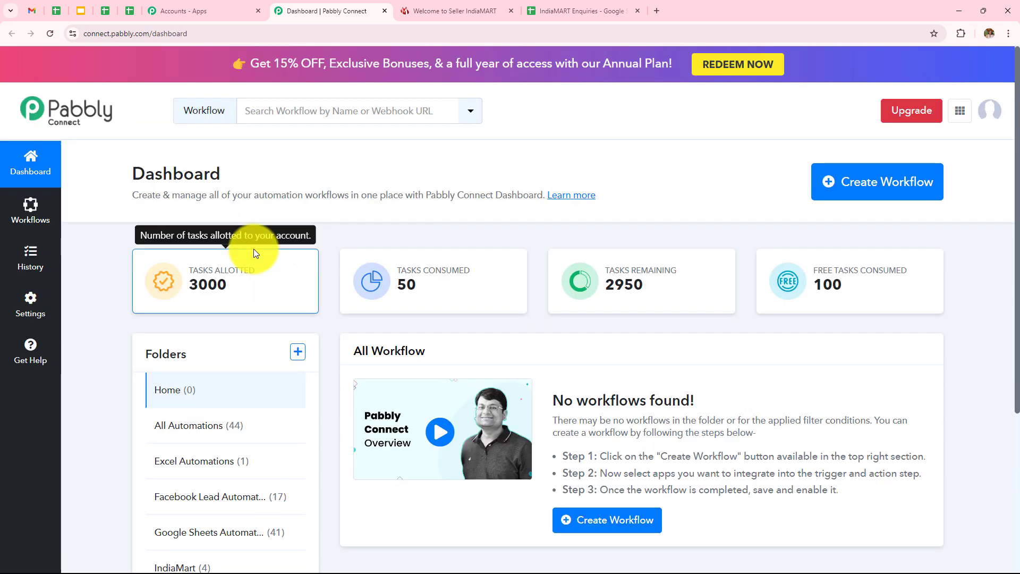
pyautogui.click(298, 352)
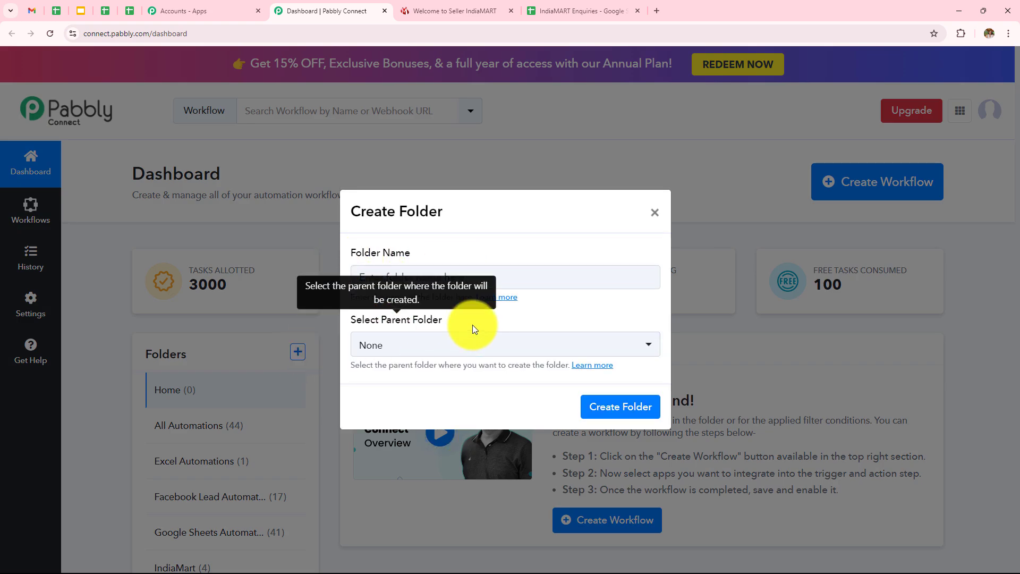
pyautogui.click(654, 212)
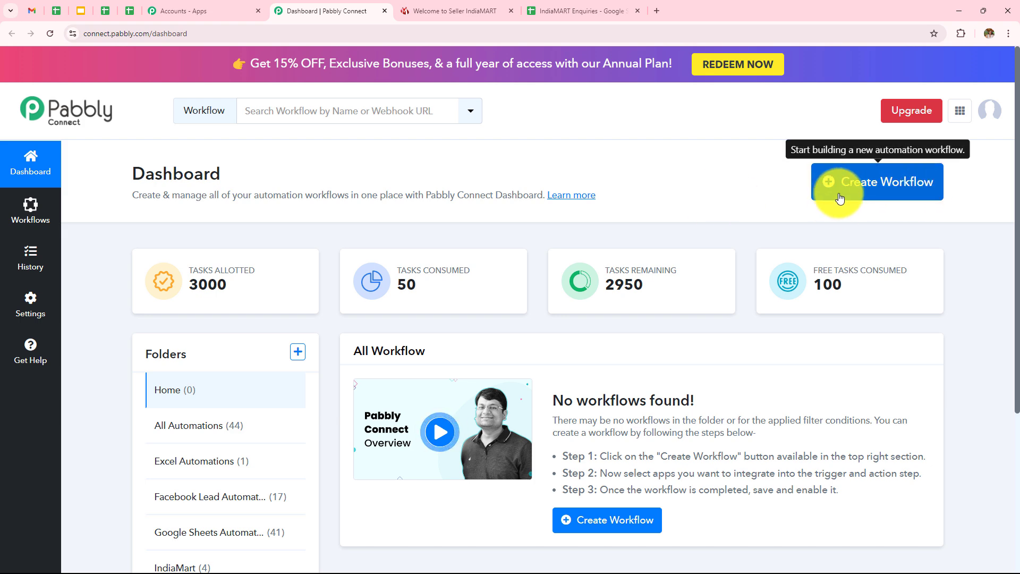
# Start a new workflow named "How to Add IndiaMART Enquiry to Google Sheets for Electrical Appliances & Components Business".
pyautogui.click(895, 195)
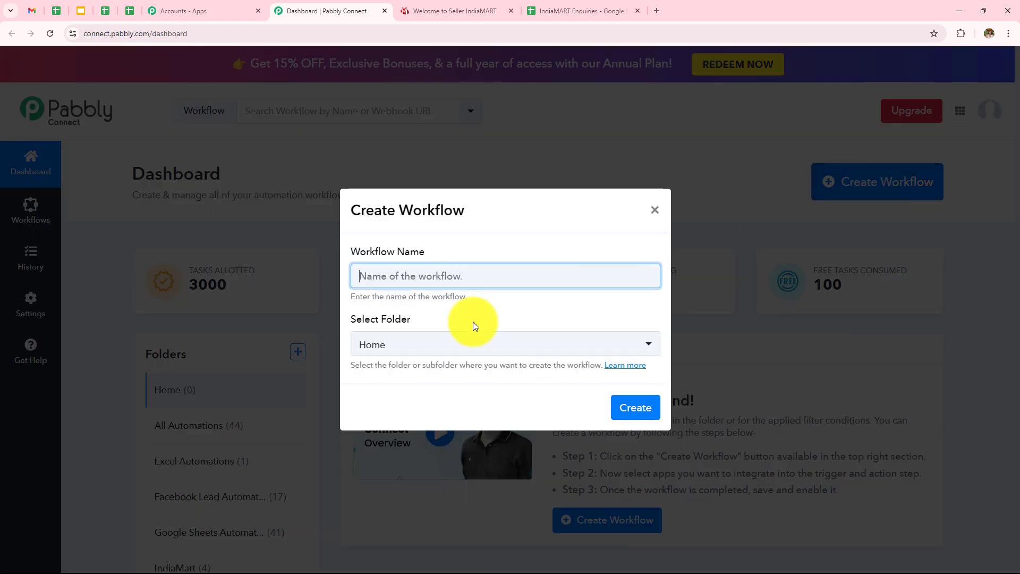
pyautogui.click(417, 273)
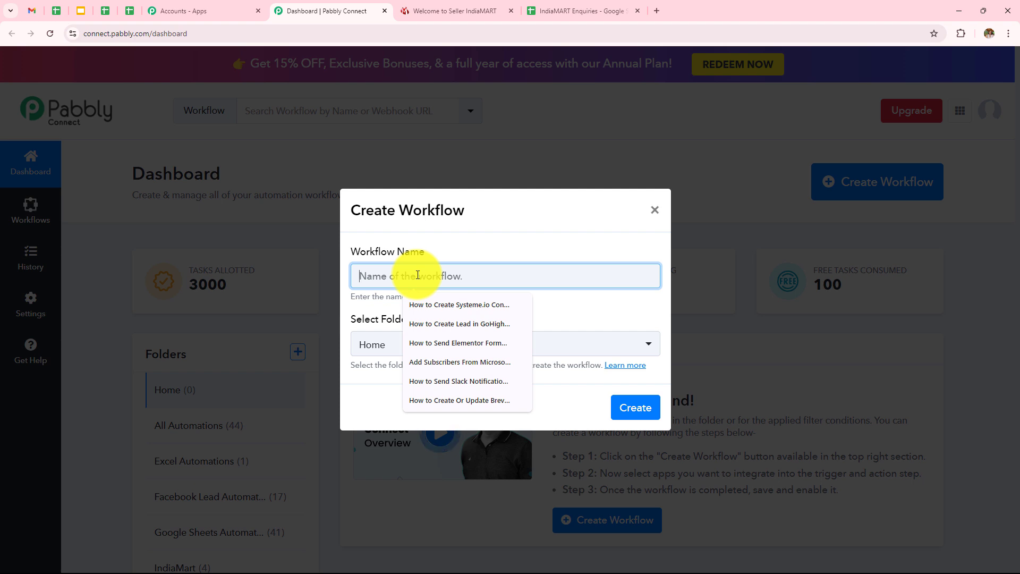
pyautogui.write('Google Sheets for Electrical Appliances & Components Business')
pyautogui.press('Home')
pyautogui.press('Right')
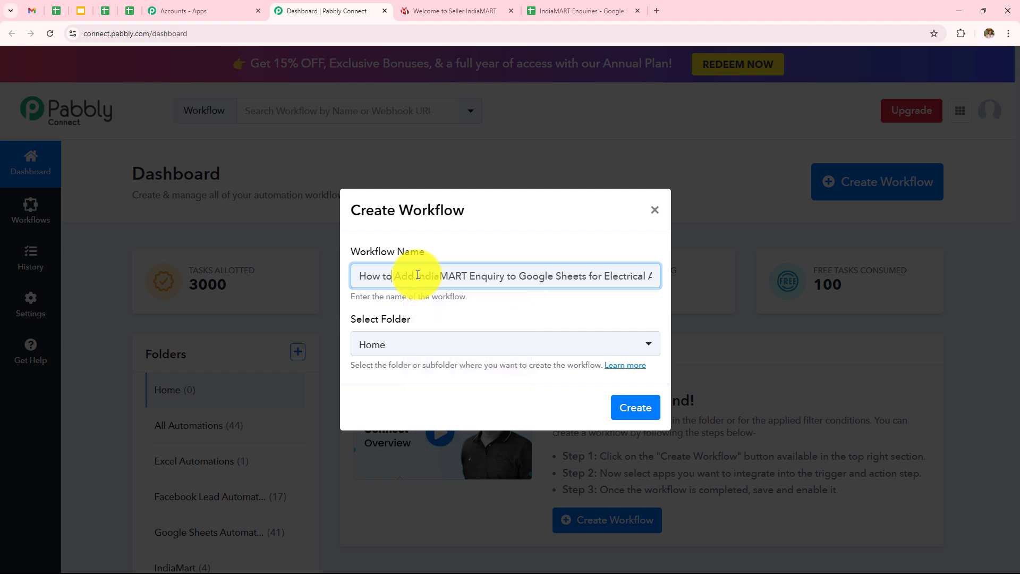
pyautogui.press('Right')
pyautogui.press('Right')
pyautogui.press('Right')
pyautogui.press('Right')
pyautogui.press('Right')
pyautogui.press('Right')
pyautogui.press('Right')
pyautogui.press('Right')
pyautogui.press('Right')
pyautogui.press('Right')
pyautogui.press('Right')
pyautogui.press('Right')
pyautogui.press('Right')
pyautogui.press('Right')
pyautogui.press('Right')
pyautogui.press('Right')
pyautogui.press('Right')
pyautogui.press('Right')
pyautogui.press('Right')
pyautogui.press('Right')
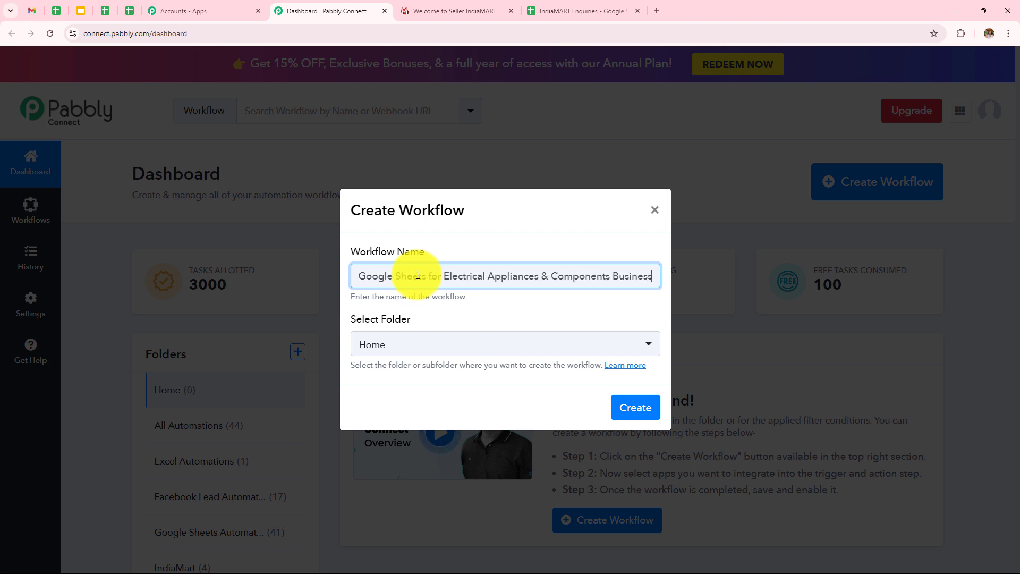
# Assign the new workflow to the IndiaMart folder and create it.
pyautogui.click(433, 346)
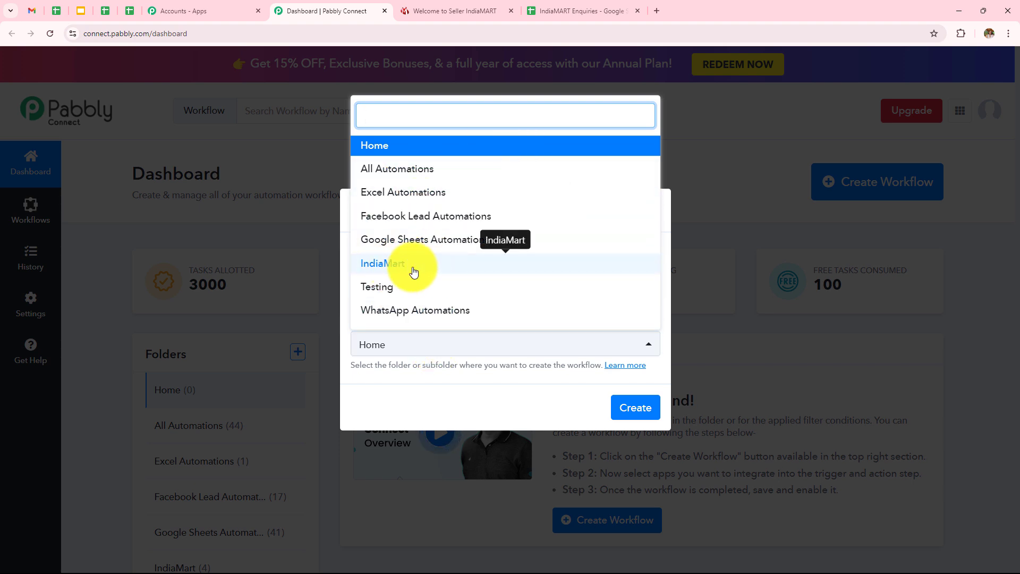
pyautogui.click(353, 270)
pyautogui.click(631, 415)
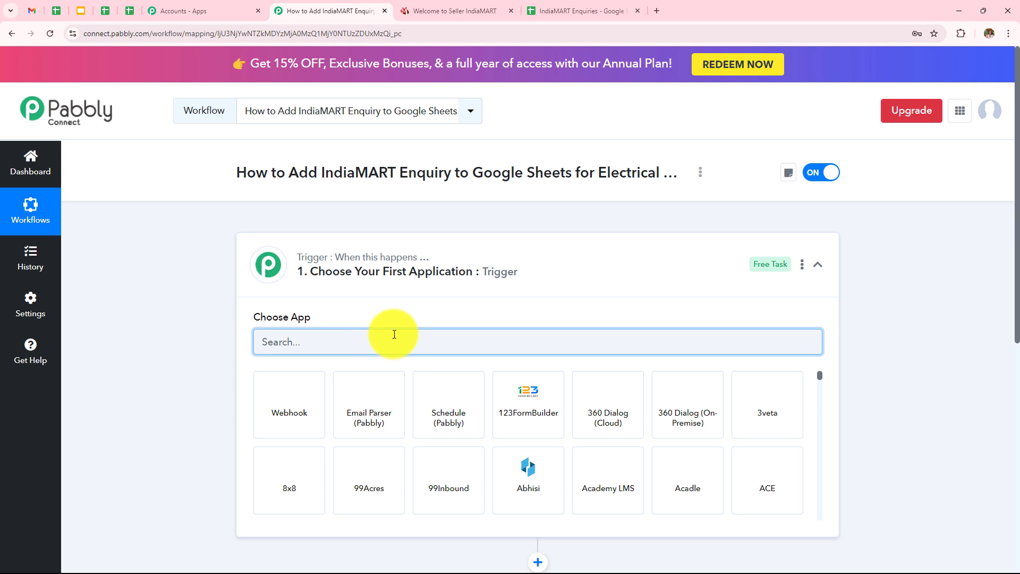
# Set the workflow's trigger application to IndiaMART with the New Leads trigger event.
pyautogui.click(706, 267)
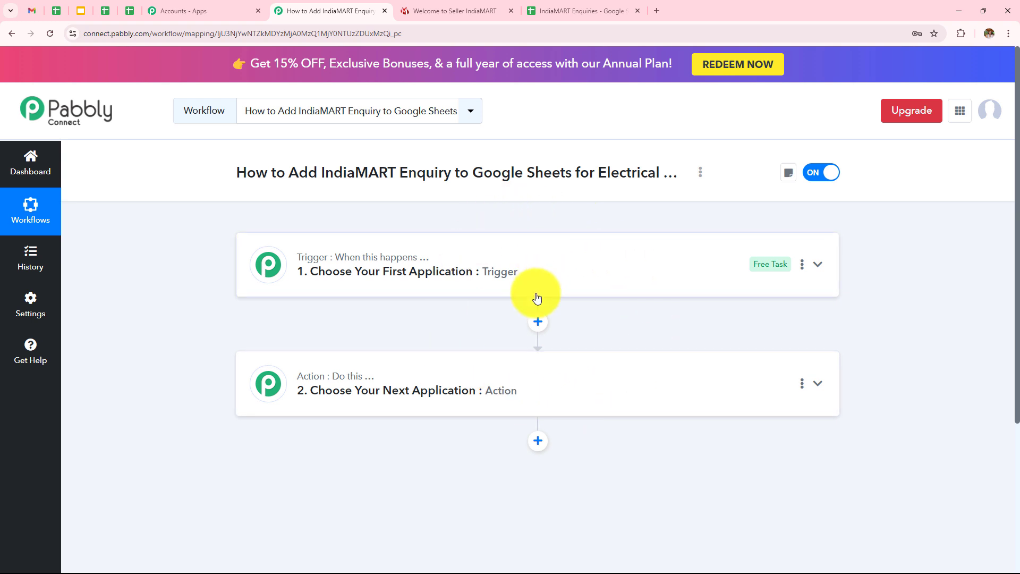
pyautogui.click(611, 273)
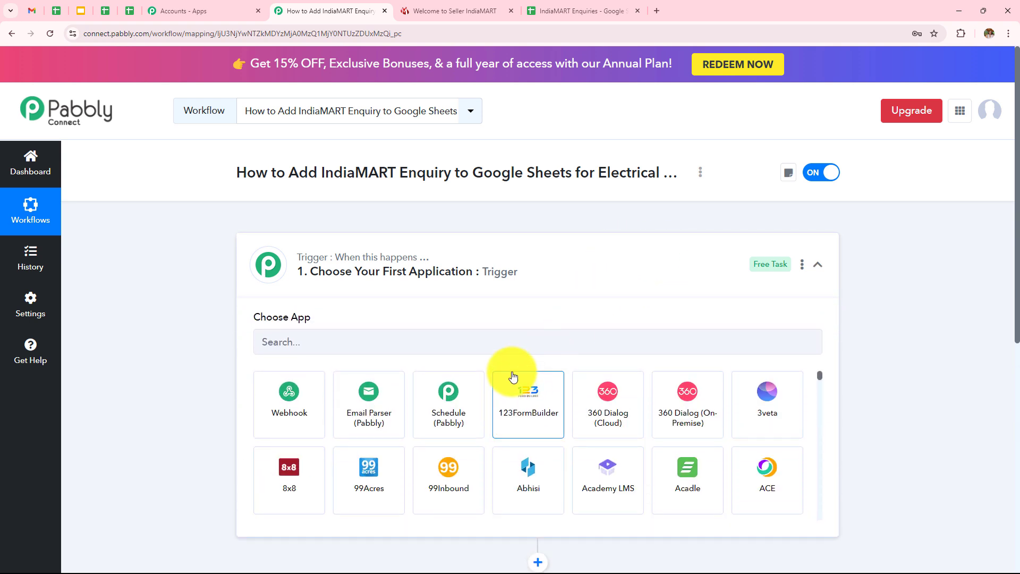
pyautogui.write('Indi')
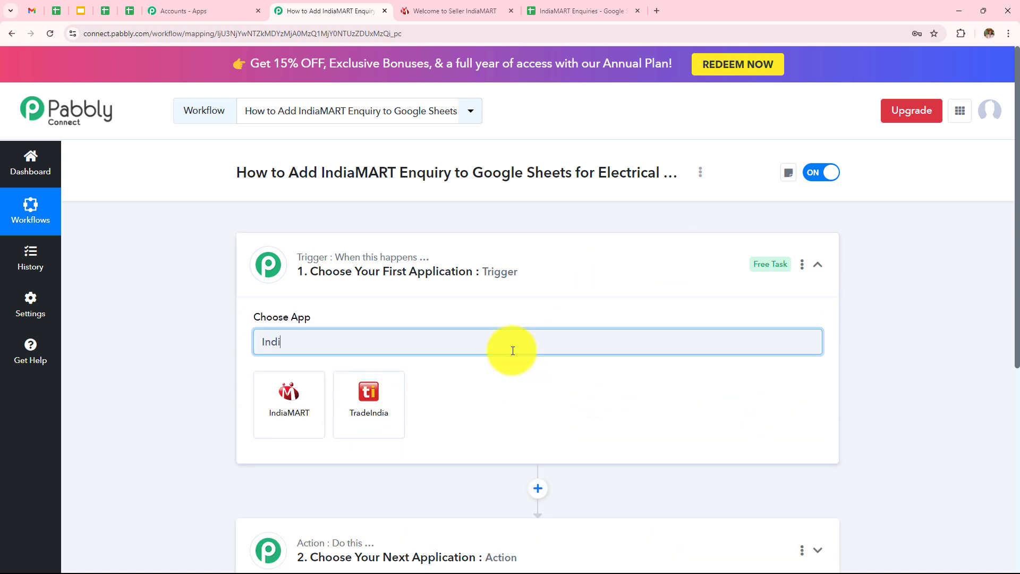
pyautogui.click(311, 399)
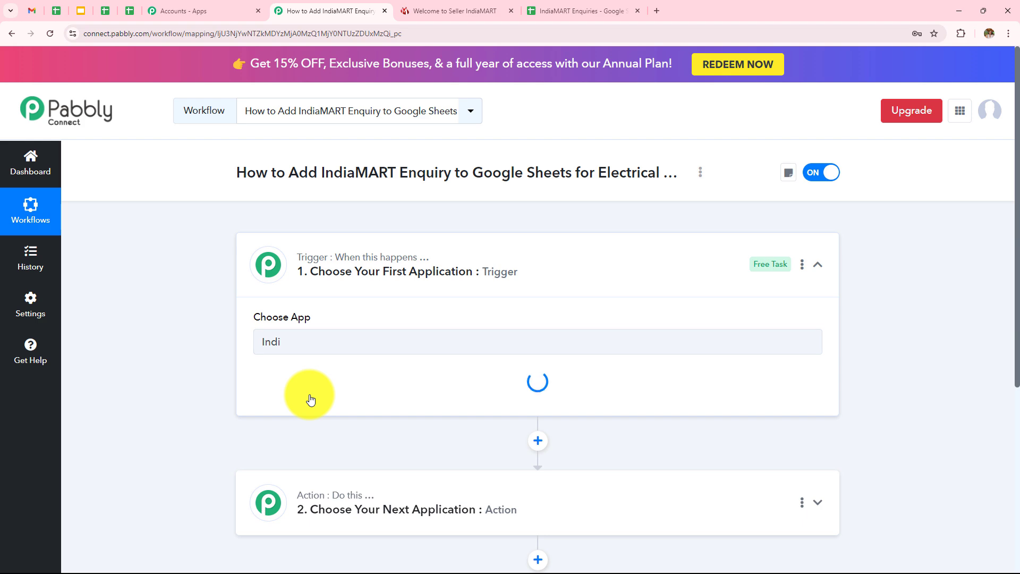
pyautogui.scroll(-1, 371, 308)
pyautogui.click(282, 344)
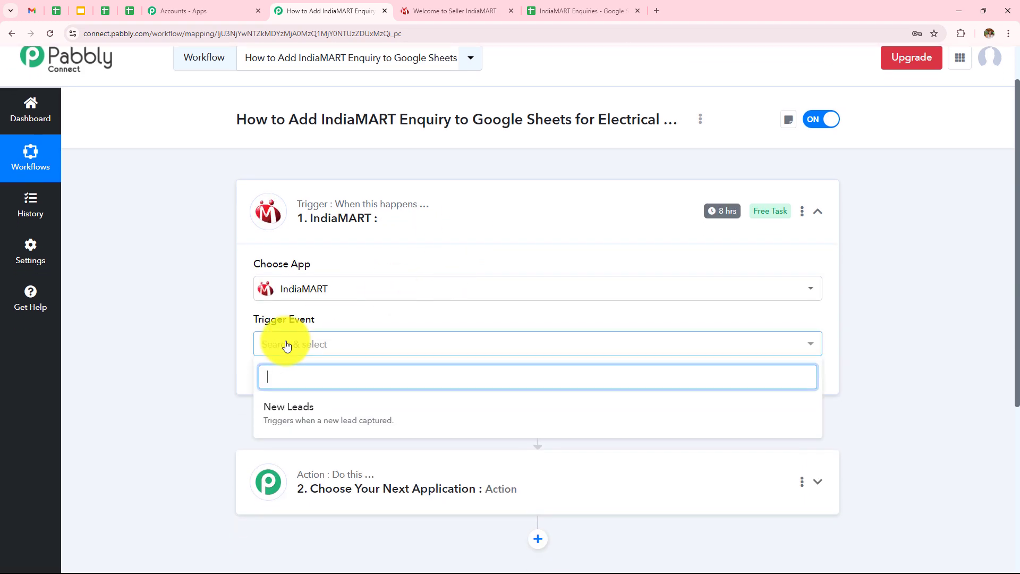
pyautogui.click(286, 419)
# Read the webhook URL section and the setup instructions of the IndiaMART trigger.
pyautogui.scroll(-5, 509, 323)
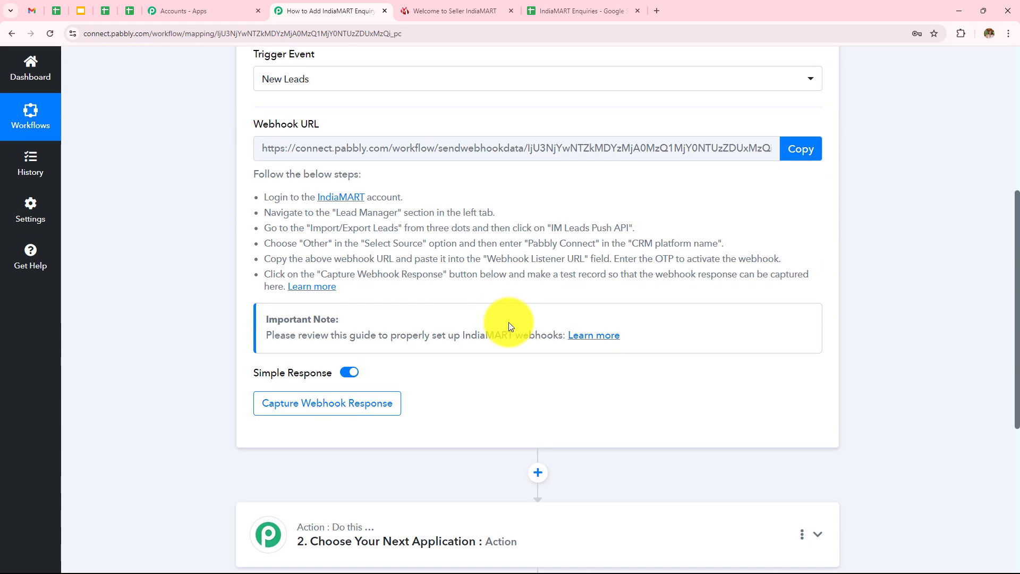
pyautogui.scroll(3, 508, 327)
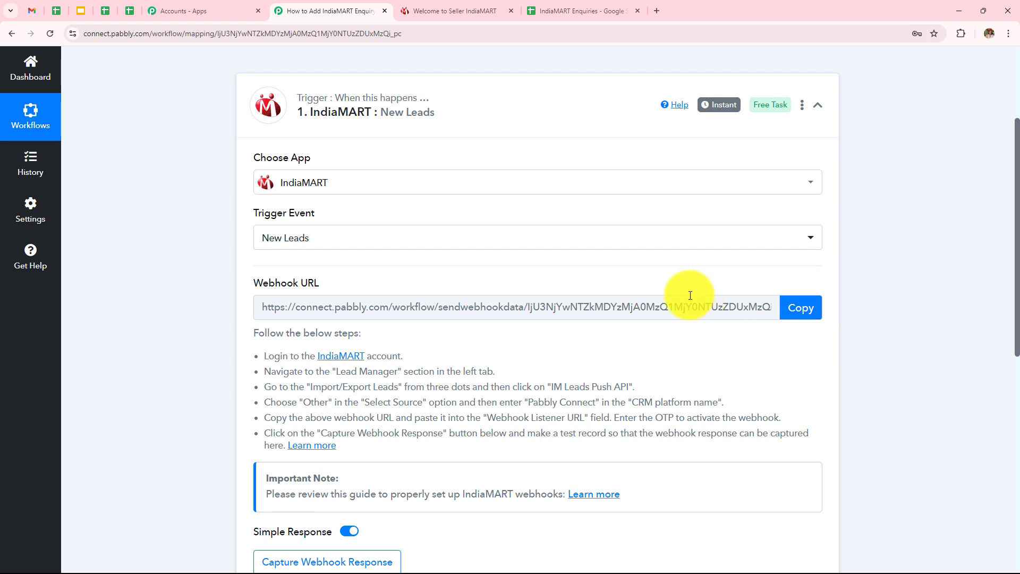
pyautogui.scroll(-1, 676, 270)
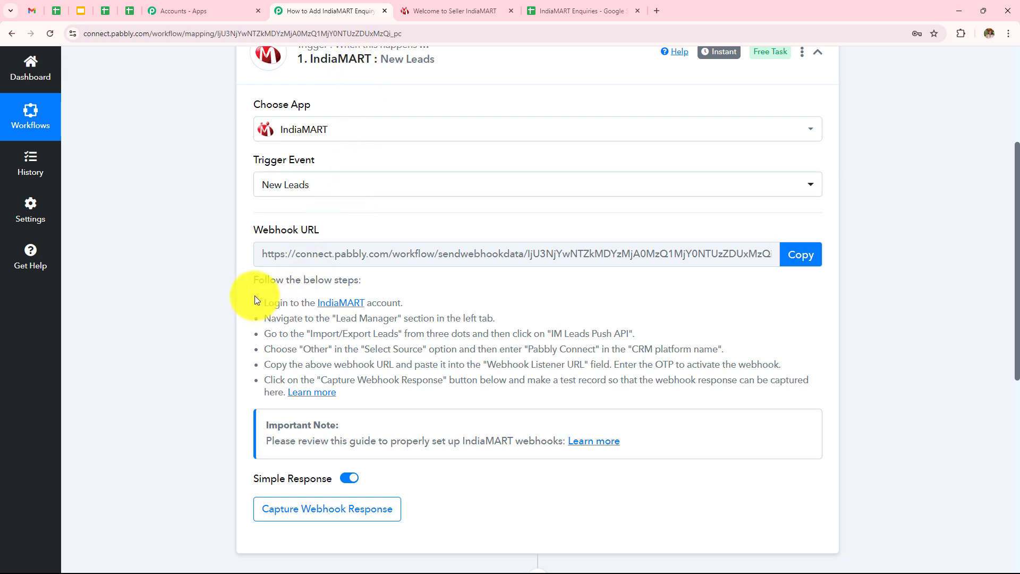
pyautogui.moveTo(255, 296); pyautogui.dragTo(389, 392)
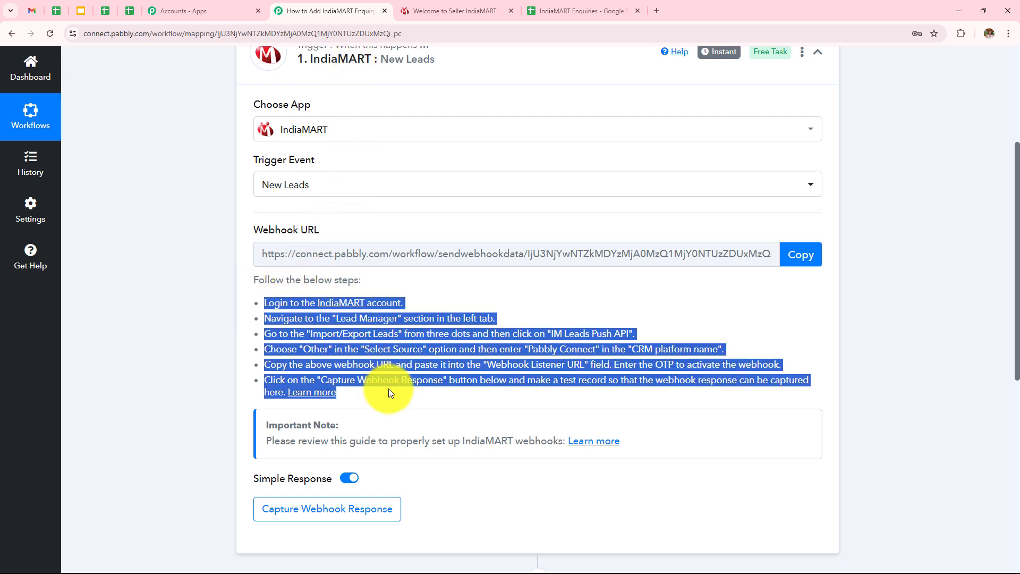
pyautogui.click(213, 367)
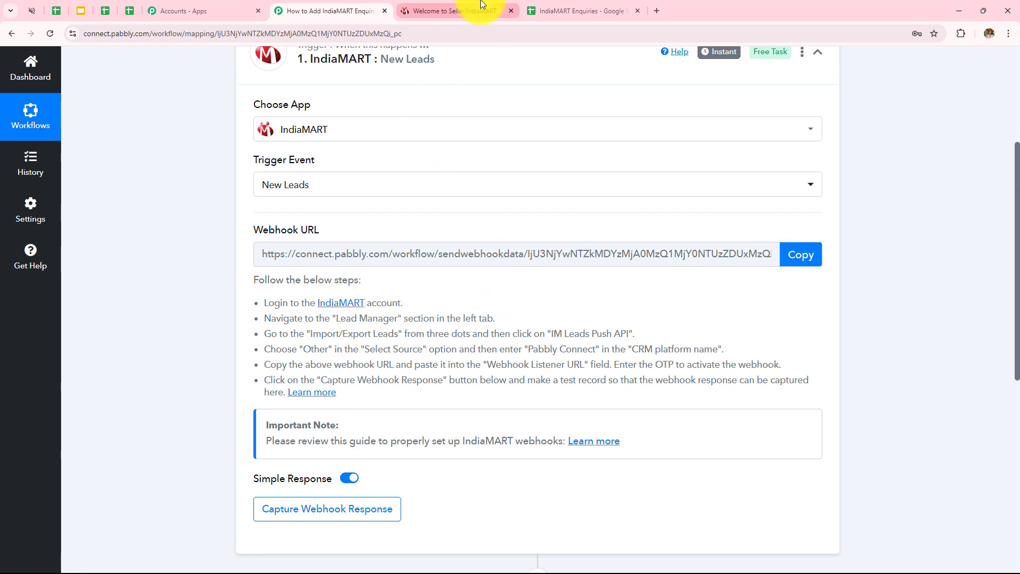
# Switch to the IndiaMART seller account and open the Push API integration for exporting leads from the Lead Manager.
pyautogui.click(457, 10)
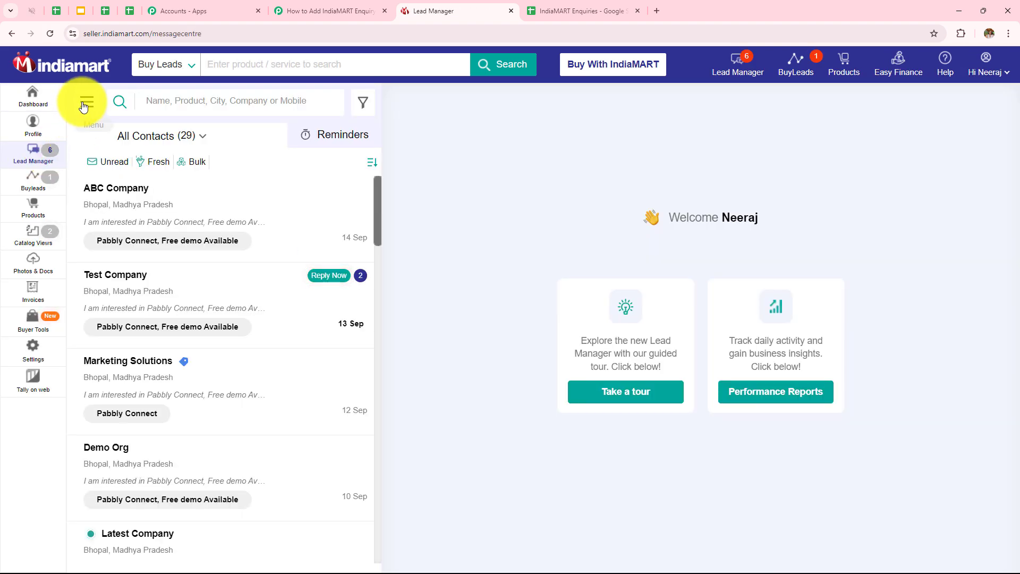
pyautogui.click(85, 103)
pyautogui.moveTo(106, 196)
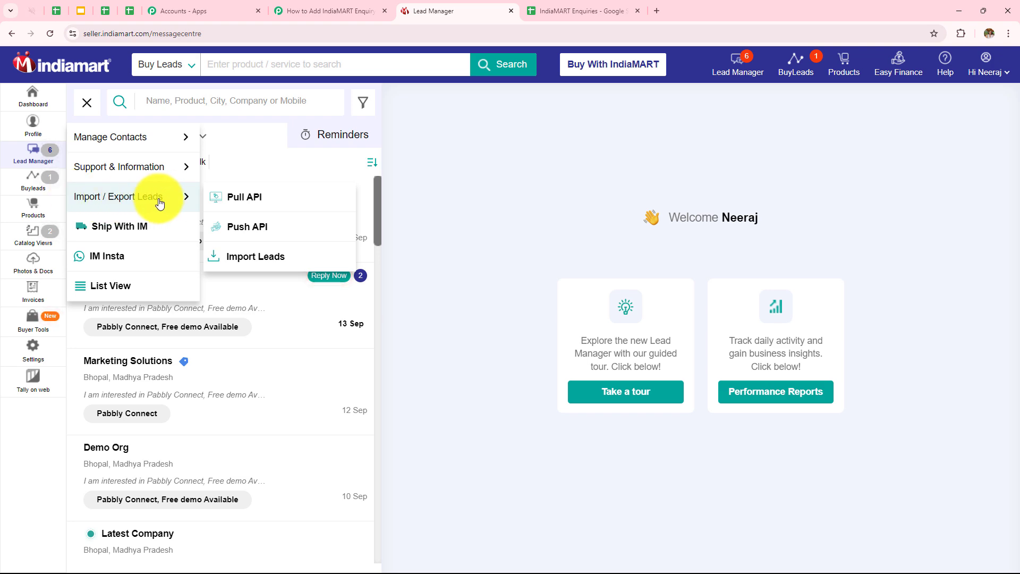
pyautogui.click(240, 228)
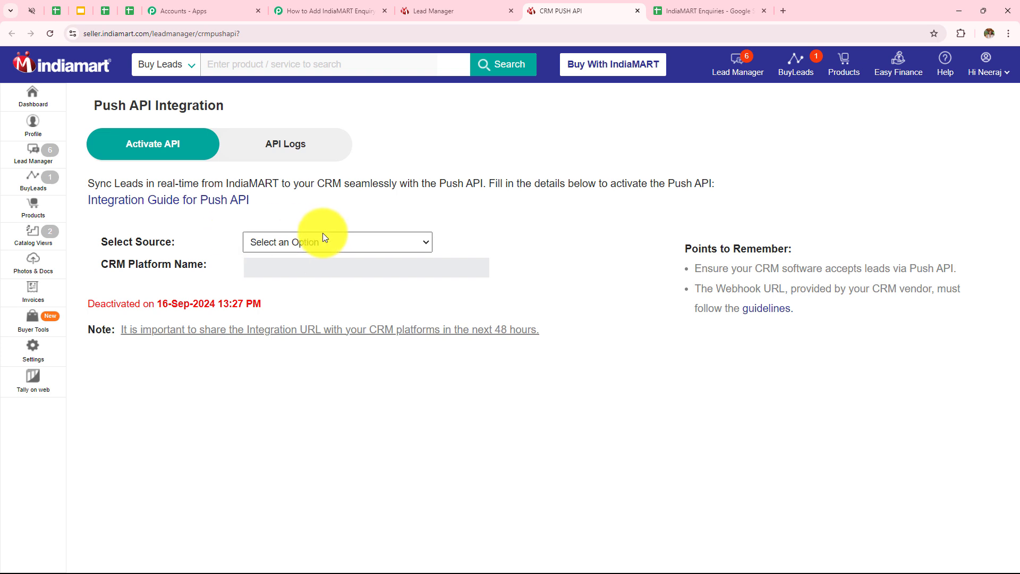
# Choose Other as the Push API source and set the CRM platform name to Pabbly Connect.
pyautogui.click(309, 242)
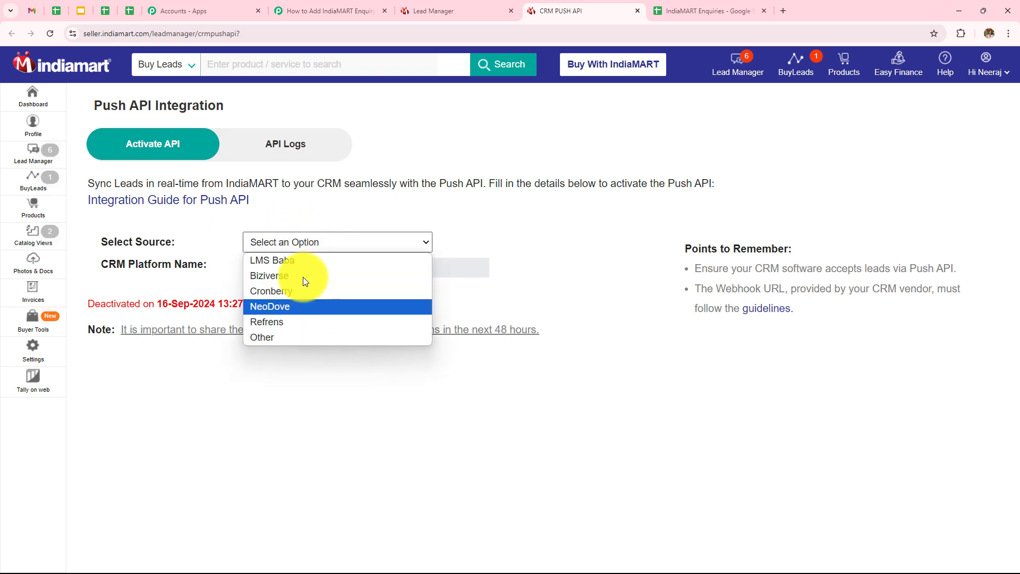
pyautogui.click(270, 337)
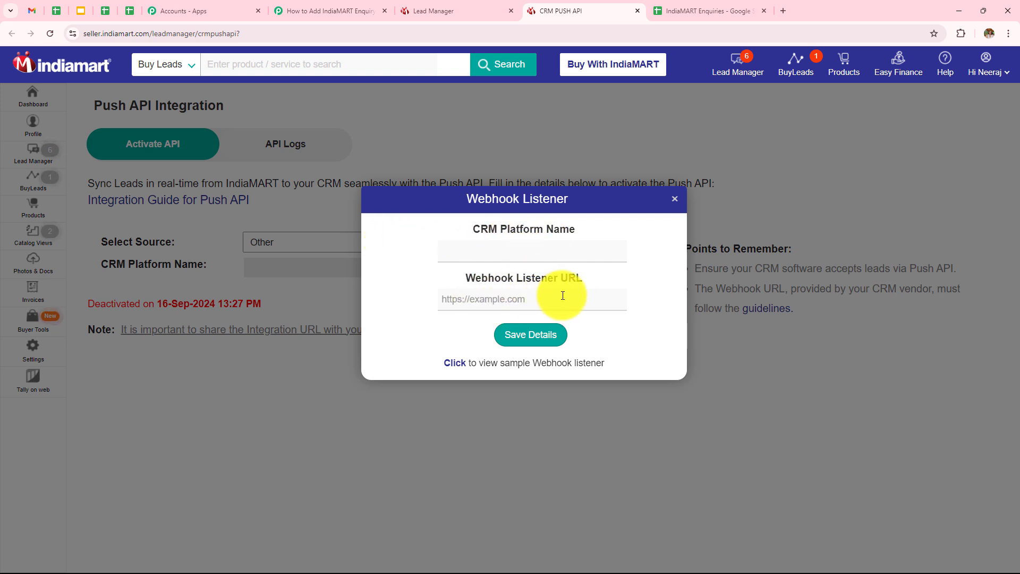
pyautogui.click(555, 261)
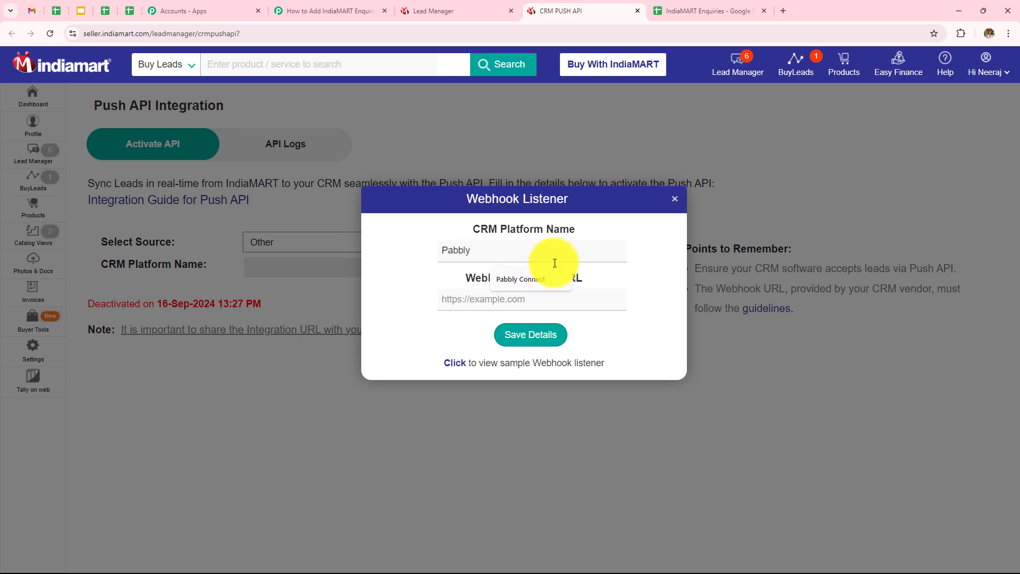
pyautogui.click(526, 279)
# Copy the trigger's webhook URL from the Pabbly Connect workflow and paste it as IndiaMART's Webhook Listener URL.
pyautogui.click(458, 301)
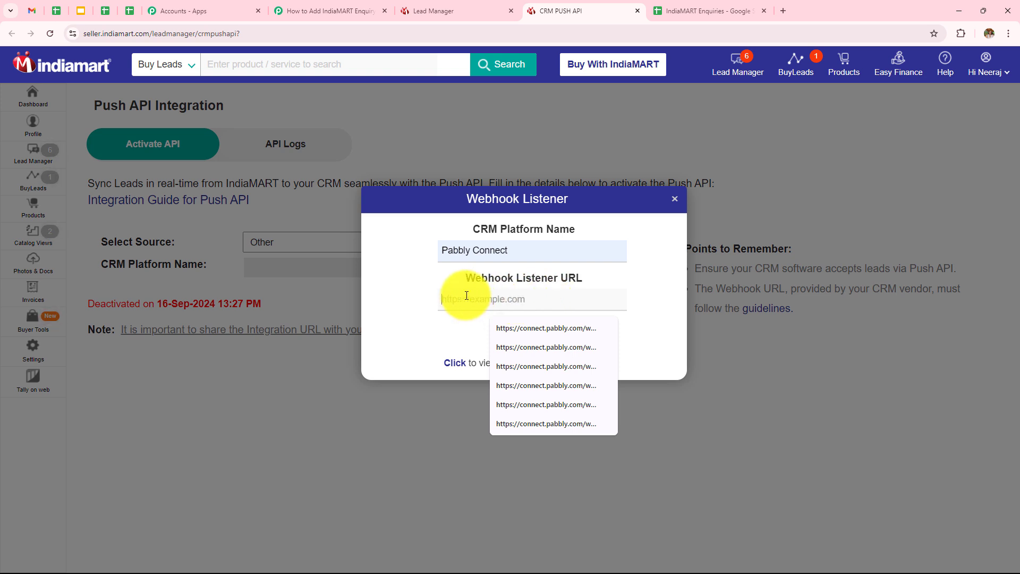
pyautogui.click(314, 6)
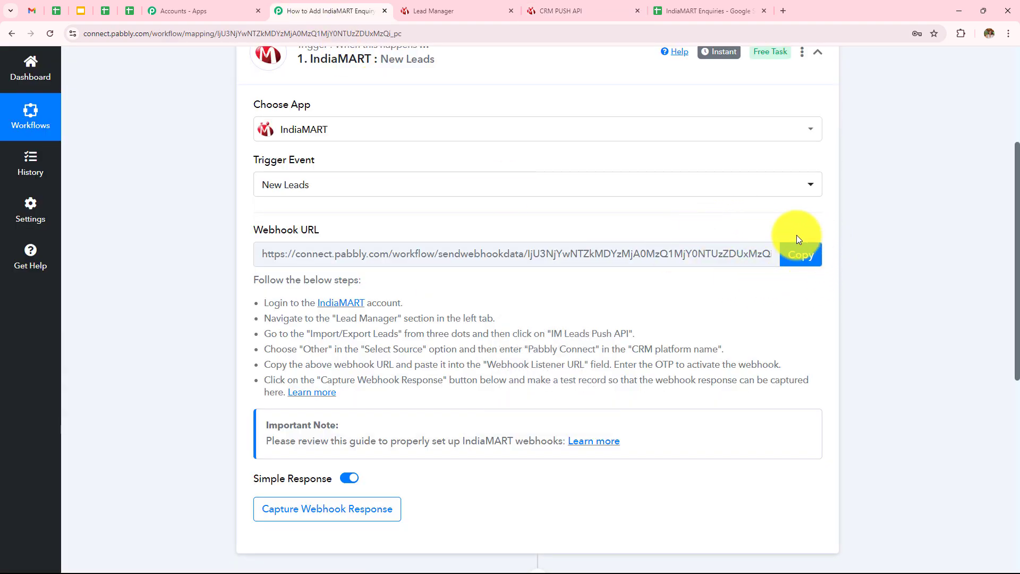
pyautogui.click(795, 263)
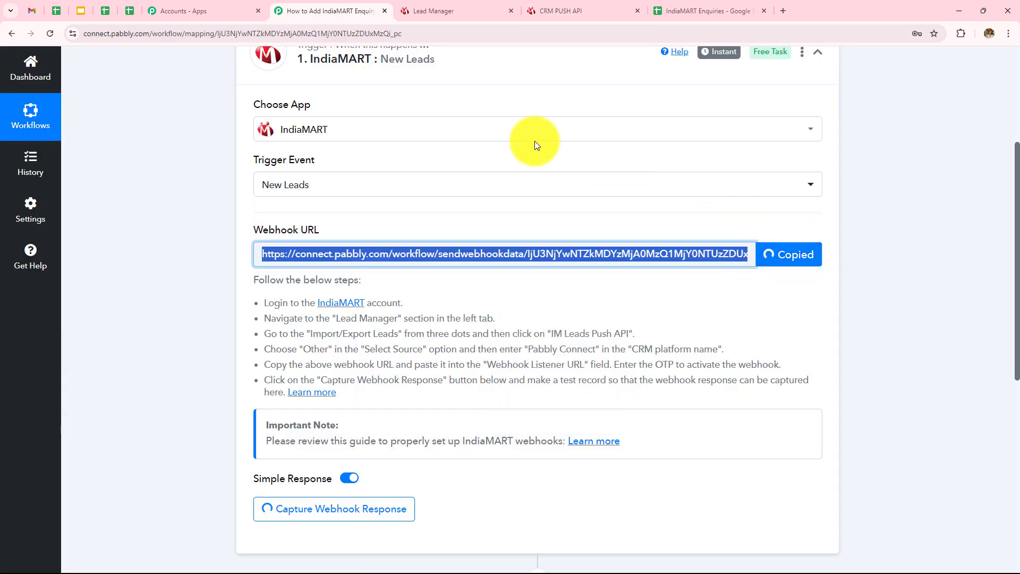
pyautogui.click(547, 8)
pyautogui.click(512, 300)
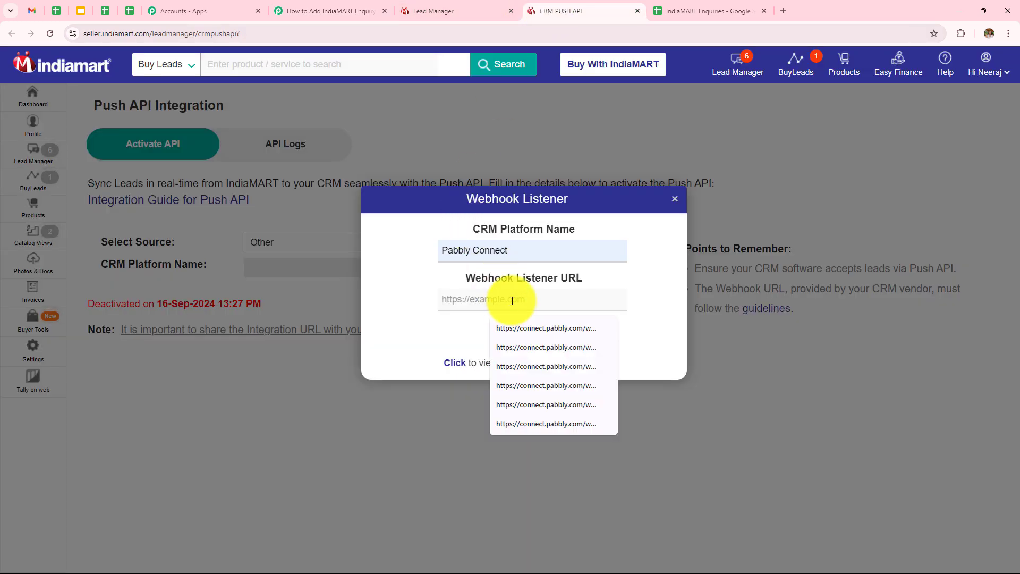
pyautogui.hotkey('ctrl', 'v')
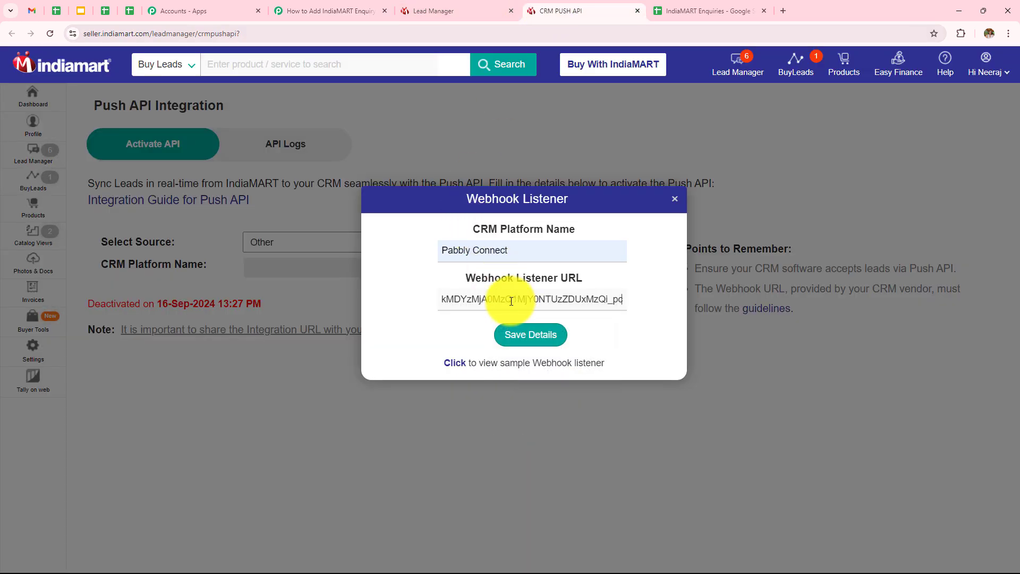
# Save the webhook listener details and request the activation OTP, giving the reason "I can easily assign leads to my sales team and manage their performance".
pyautogui.click(524, 336)
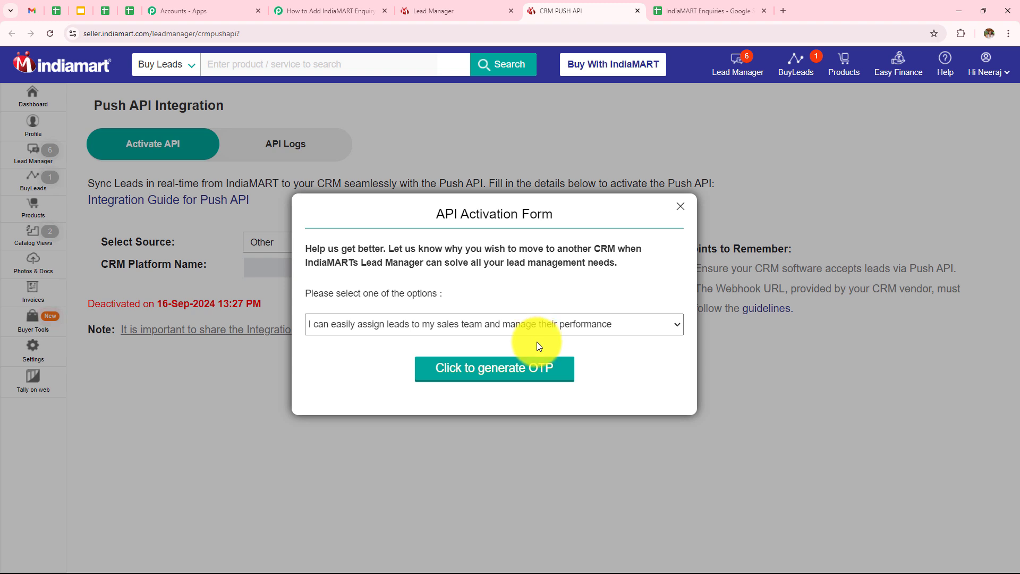
pyautogui.click(473, 327)
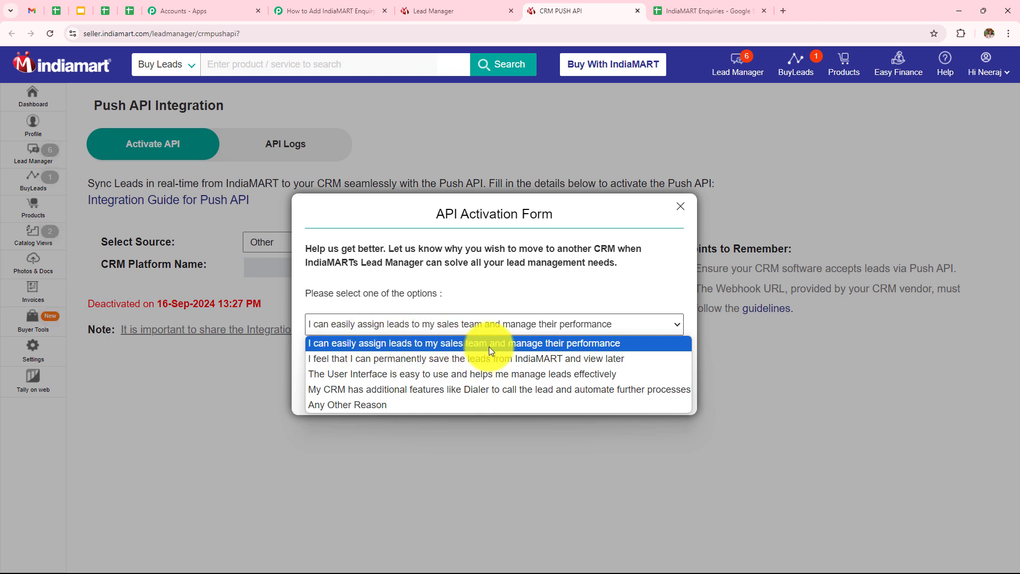
pyautogui.click(504, 347)
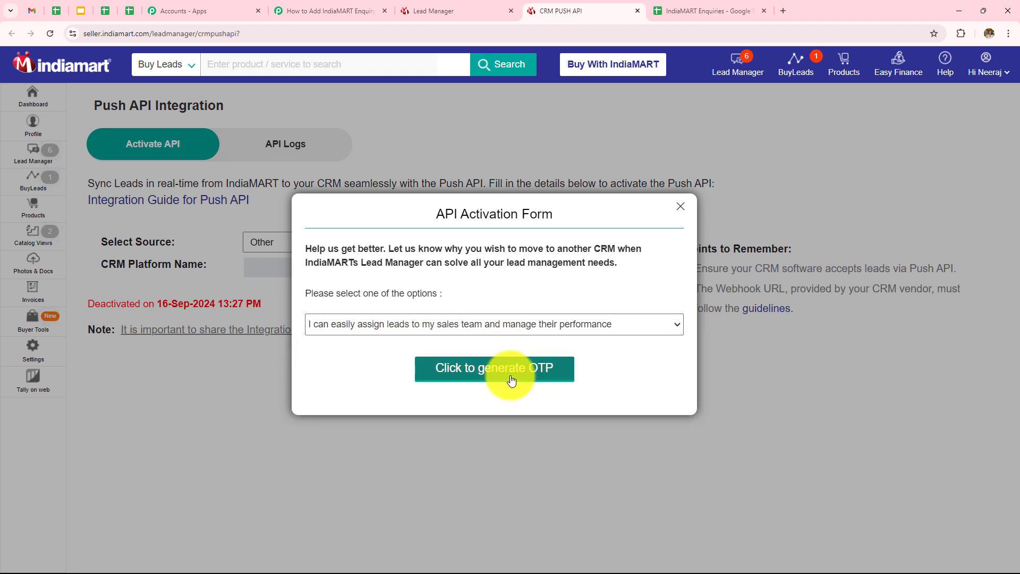
pyautogui.click(473, 375)
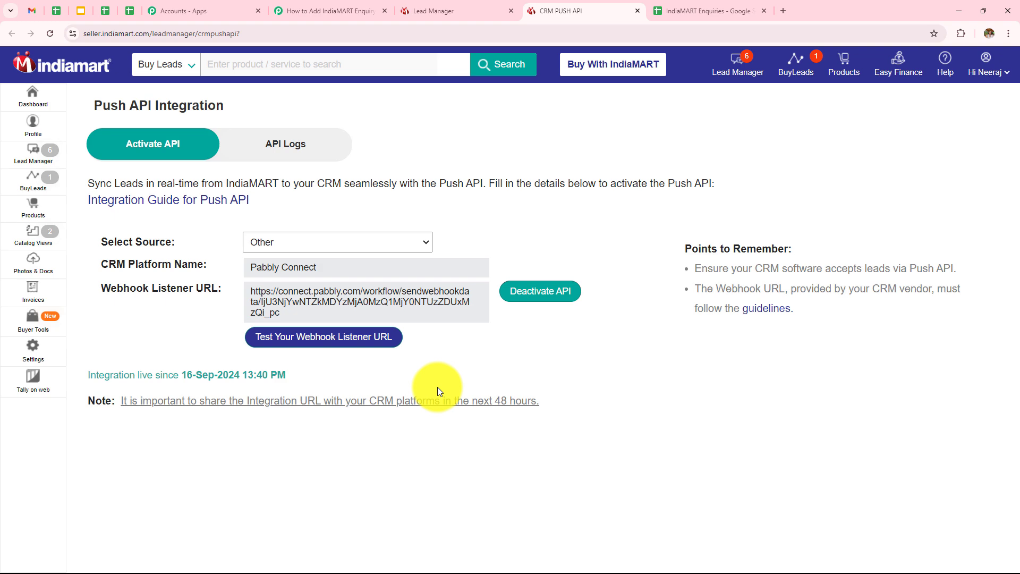
# Switch to the Pabbly Connect workflow and check the webhook capture status of the IndiaMART trigger.
pyautogui.click(320, 12)
pyautogui.scroll(-5, 408, 263)
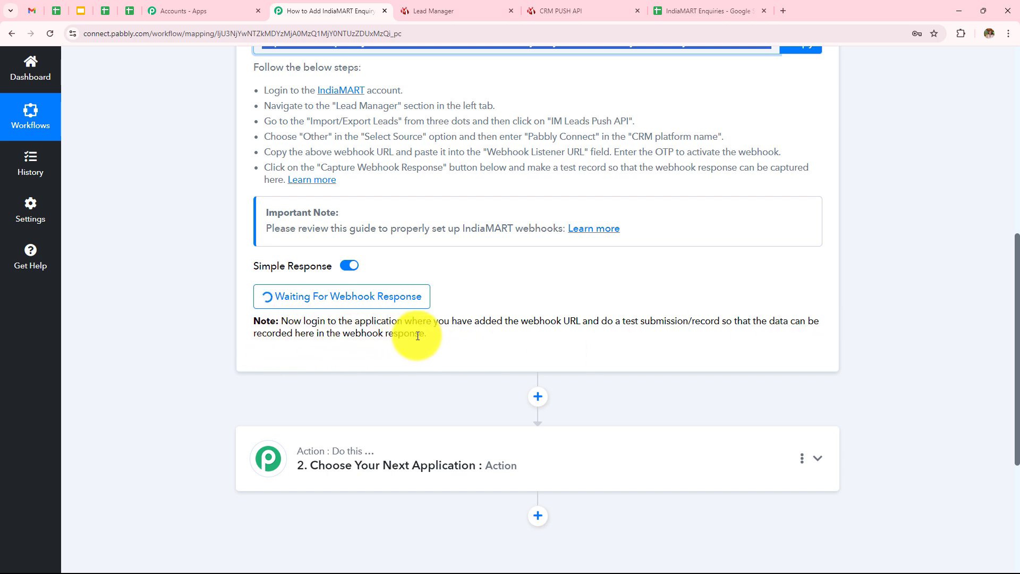
pyautogui.scroll(-2, 452, 336)
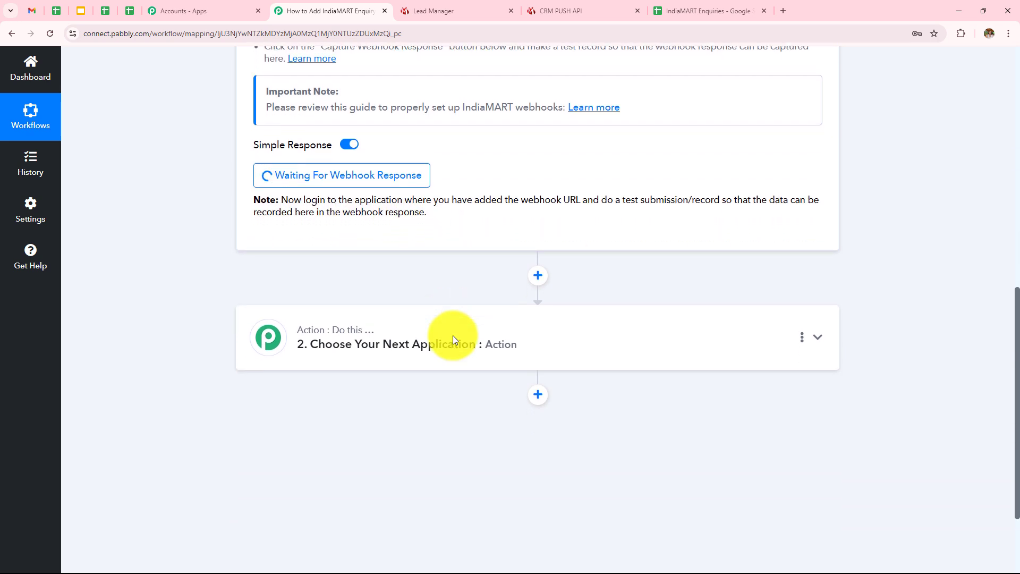
pyautogui.scroll(-1, 453, 336)
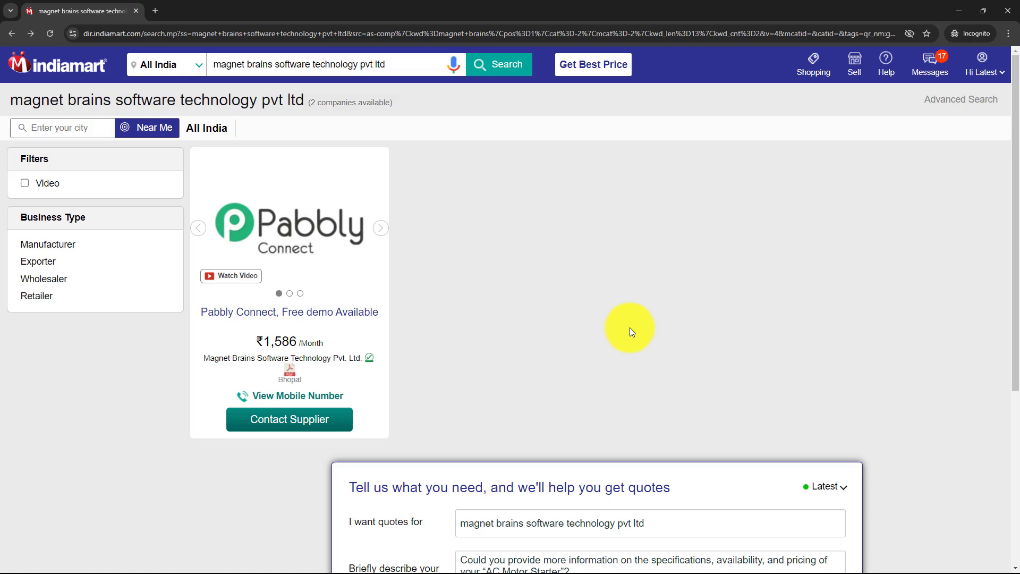
# In the IndiaMART buyer account, contact the Pabbly Connect listing's supplier and paste a test enquiry about the AC Motor Starter into the message.
pyautogui.click(405, 64)
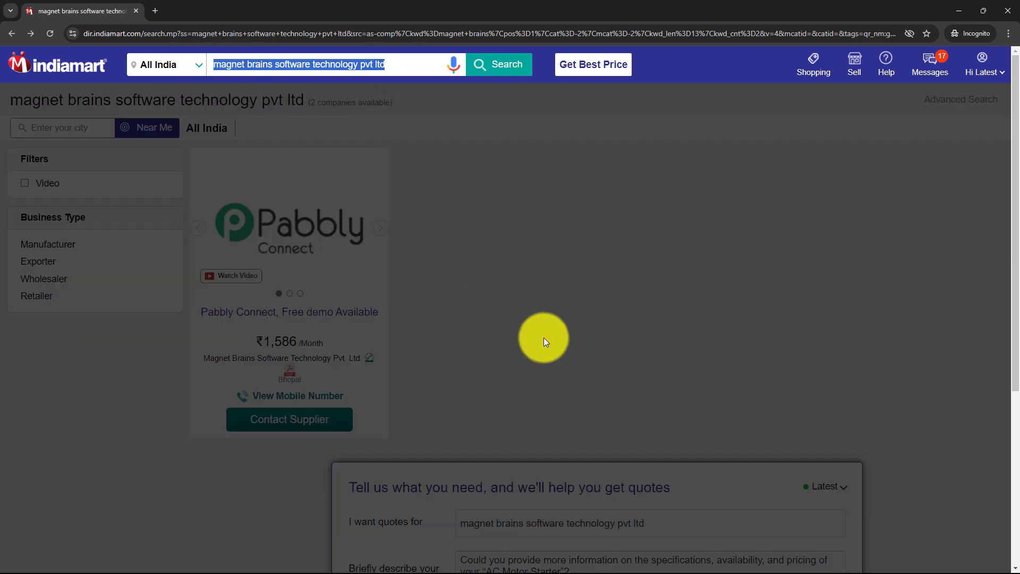
pyautogui.click(543, 341)
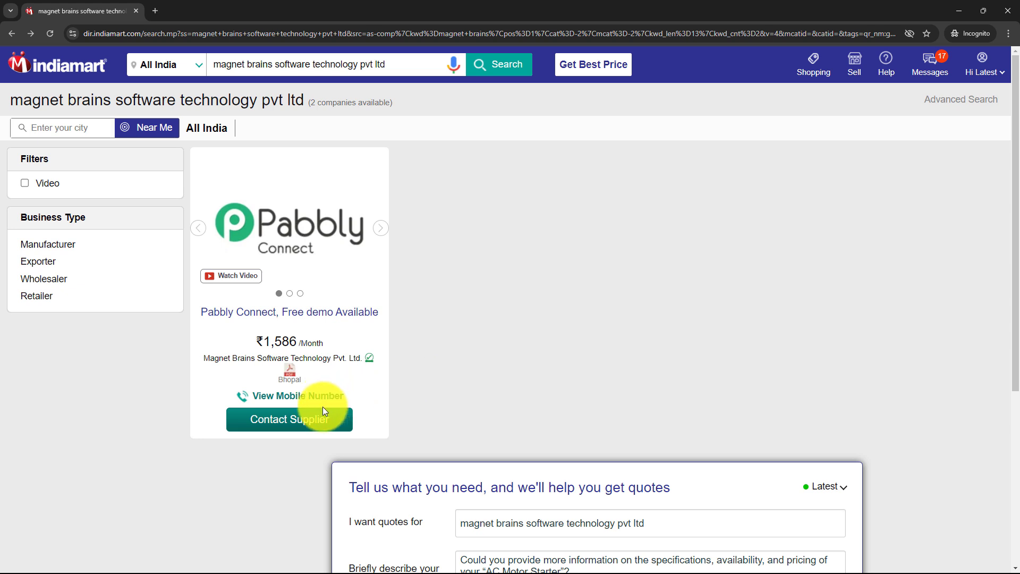
pyautogui.click(292, 424)
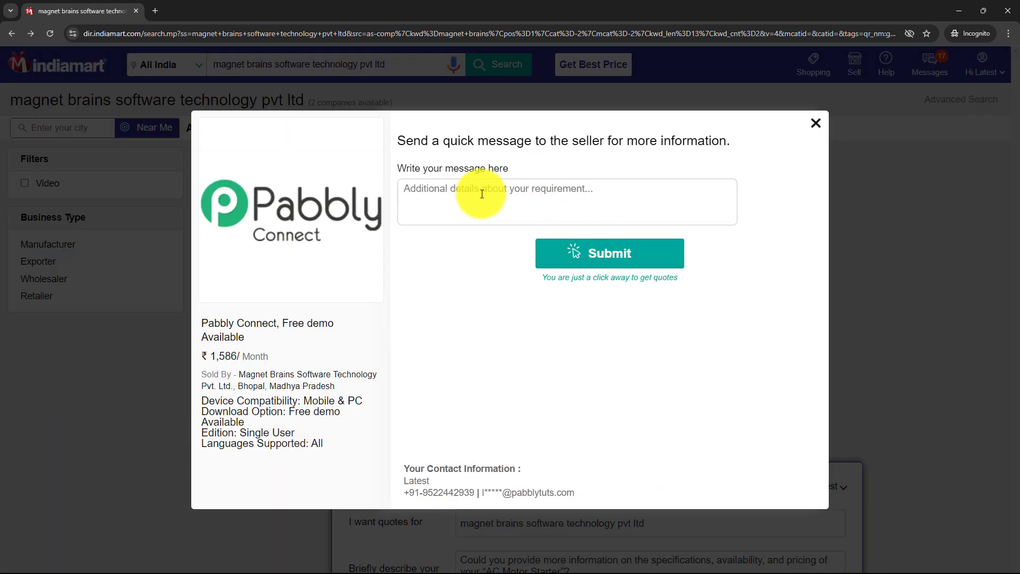
pyautogui.click(513, 189)
pyautogui.hotkey('ctrl', 'v')
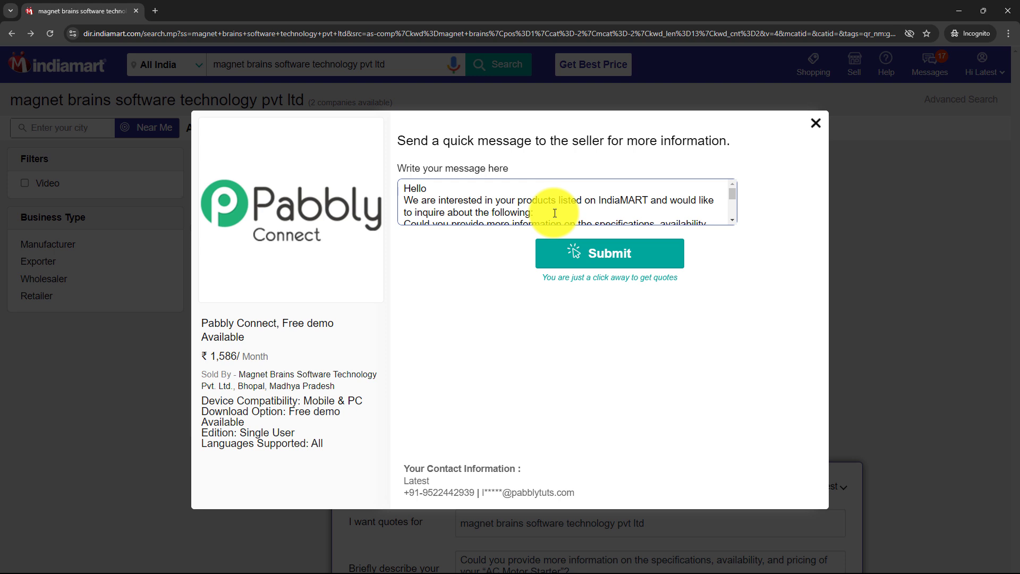
# Review the full enquiry message, submit it to the seller with the additional details form, and close the confirmation.
pyautogui.scroll(-2, 555, 213)
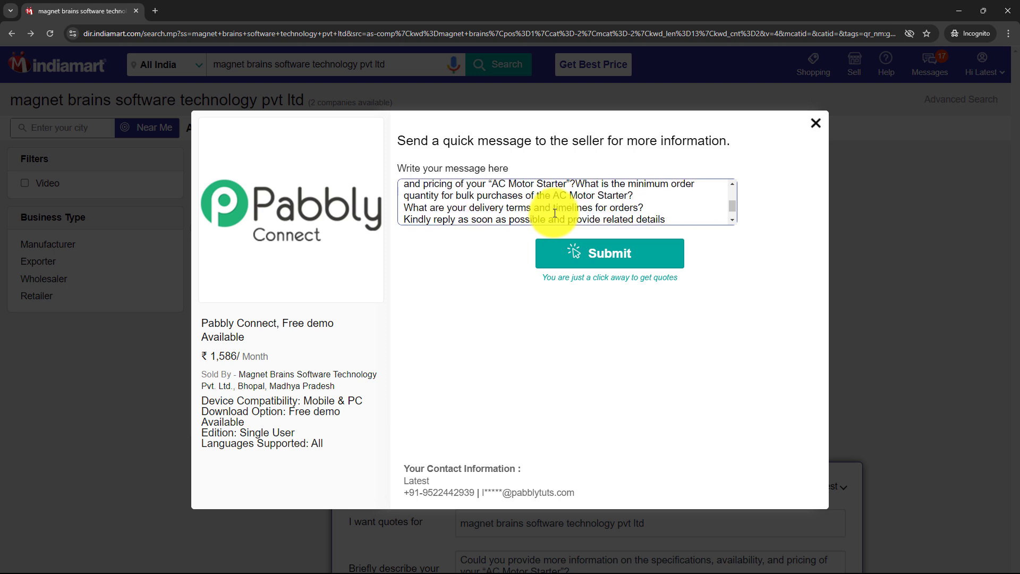
pyautogui.scroll(2, 555, 213)
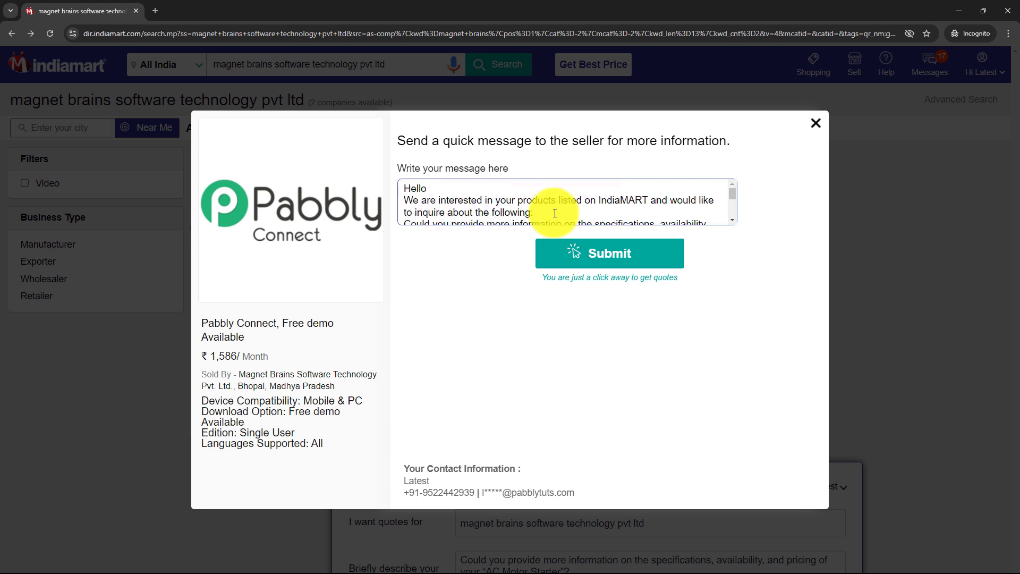
pyautogui.moveTo(735, 199); pyautogui.dragTo(735, 203)
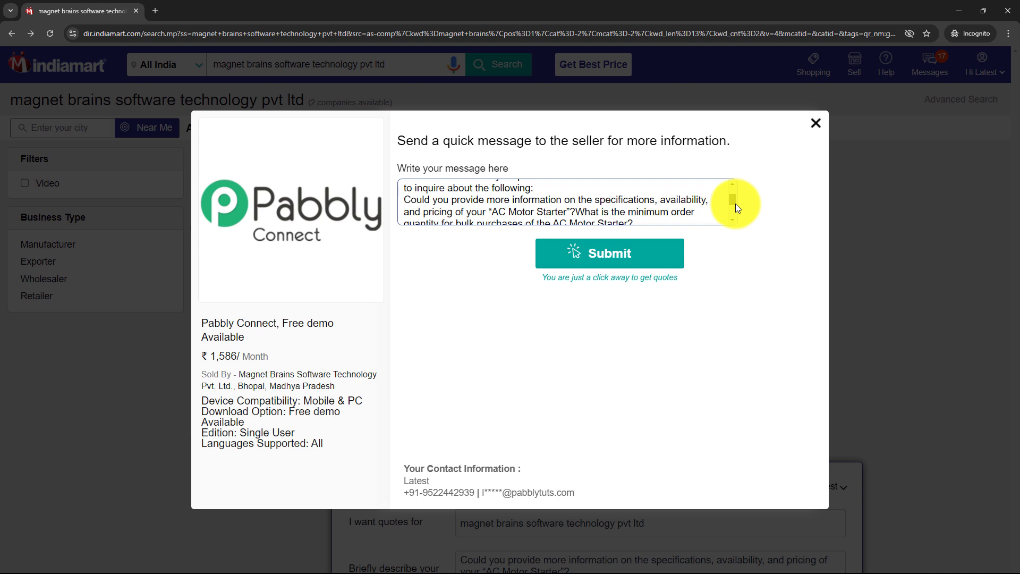
pyautogui.moveTo(735, 207); pyautogui.dragTo(736, 213)
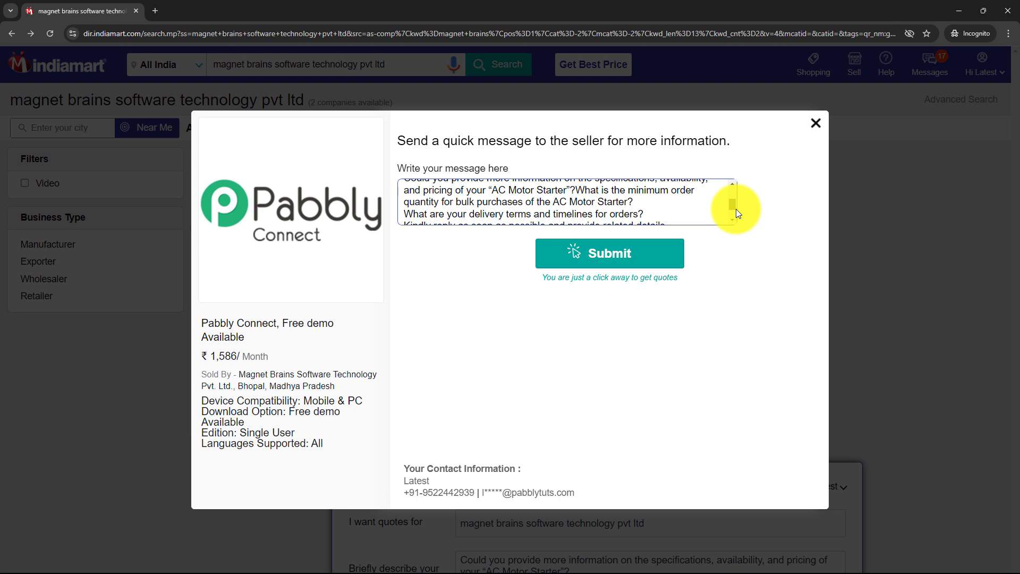
pyautogui.moveTo(736, 209); pyautogui.dragTo(736, 214)
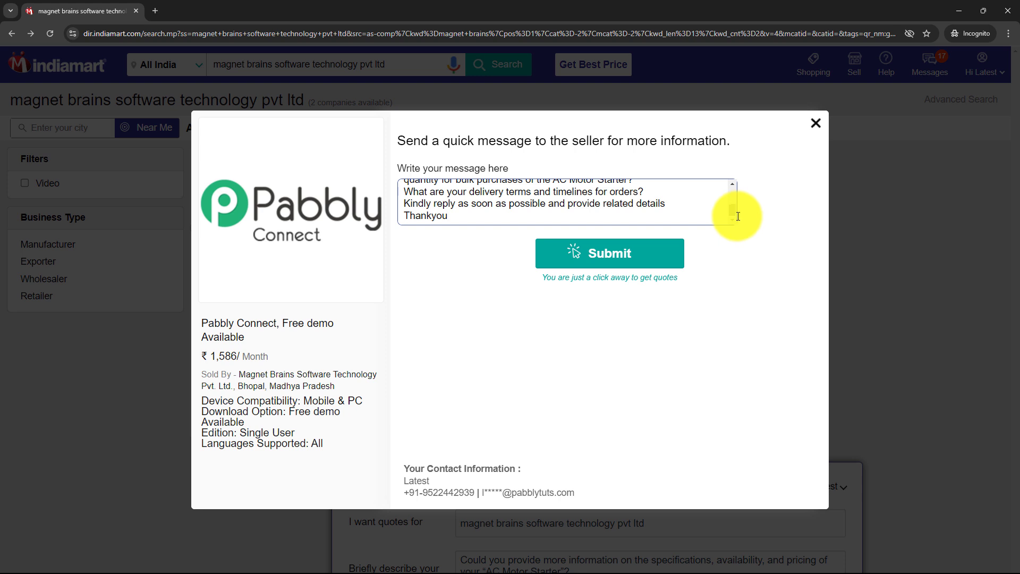
pyautogui.click(602, 259)
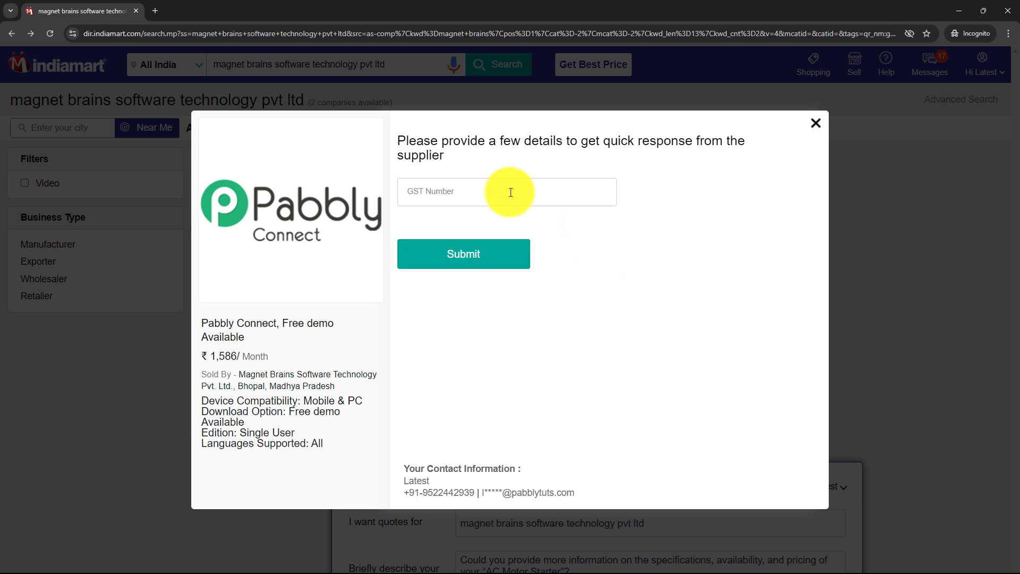
pyautogui.click(486, 249)
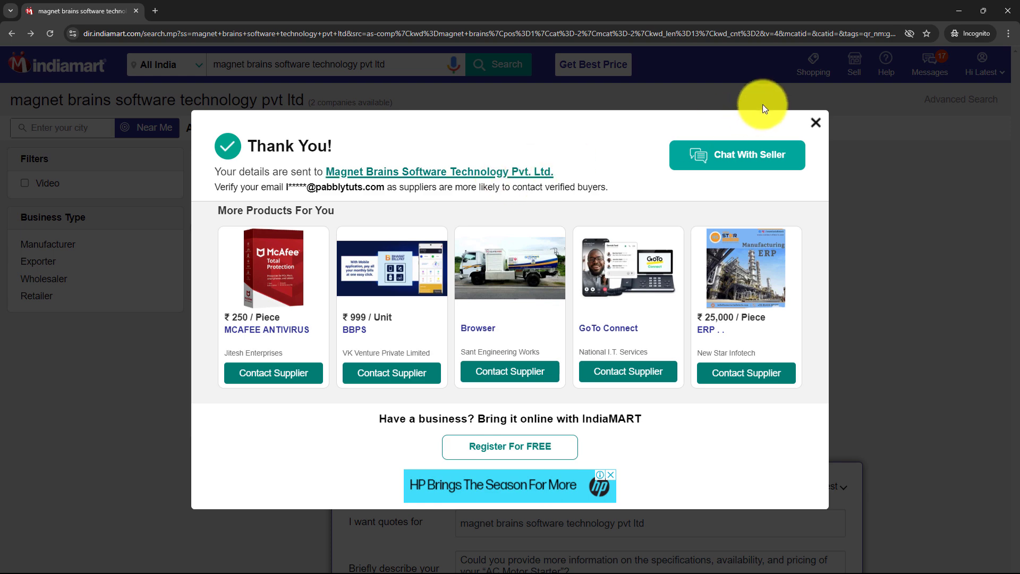
pyautogui.click(815, 125)
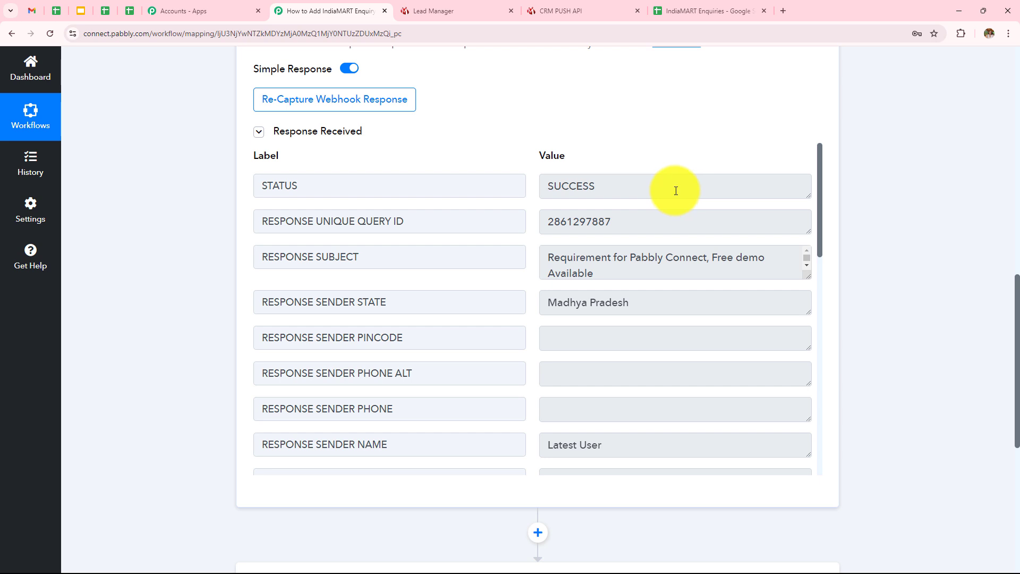
# Examine the captured webhook response in the Pabbly Connect trigger, including the status, query ID, subject, sender details and query message.
pyautogui.click(549, 185)
pyautogui.doubleClick(585, 187)
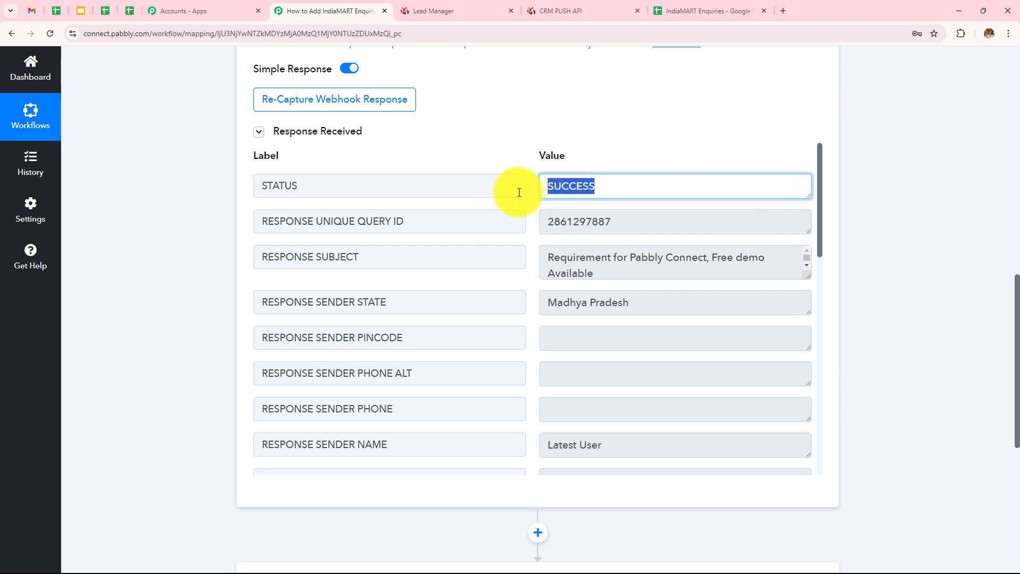
pyautogui.moveTo(611, 222); pyautogui.dragTo(531, 223)
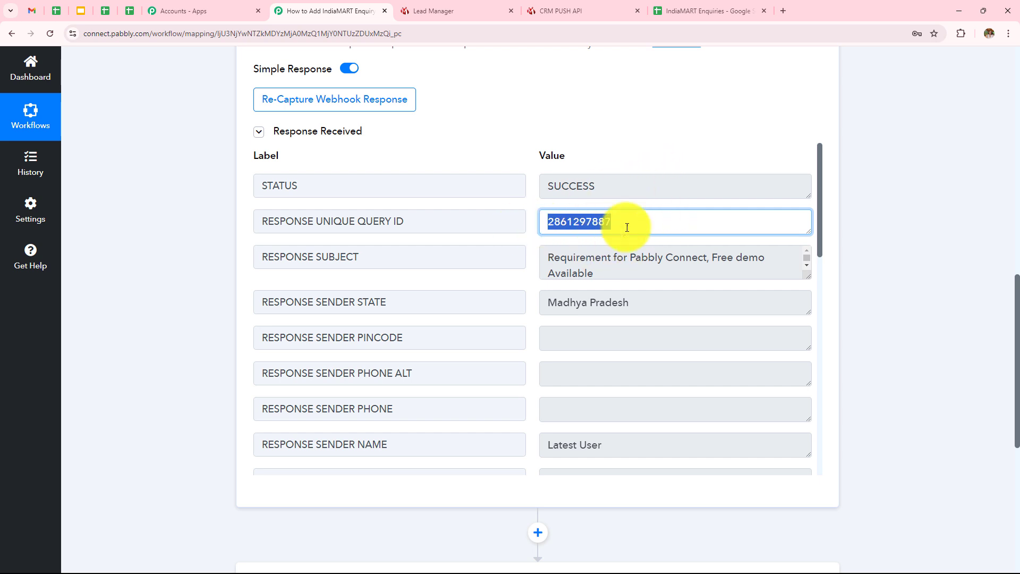
pyautogui.click(673, 117)
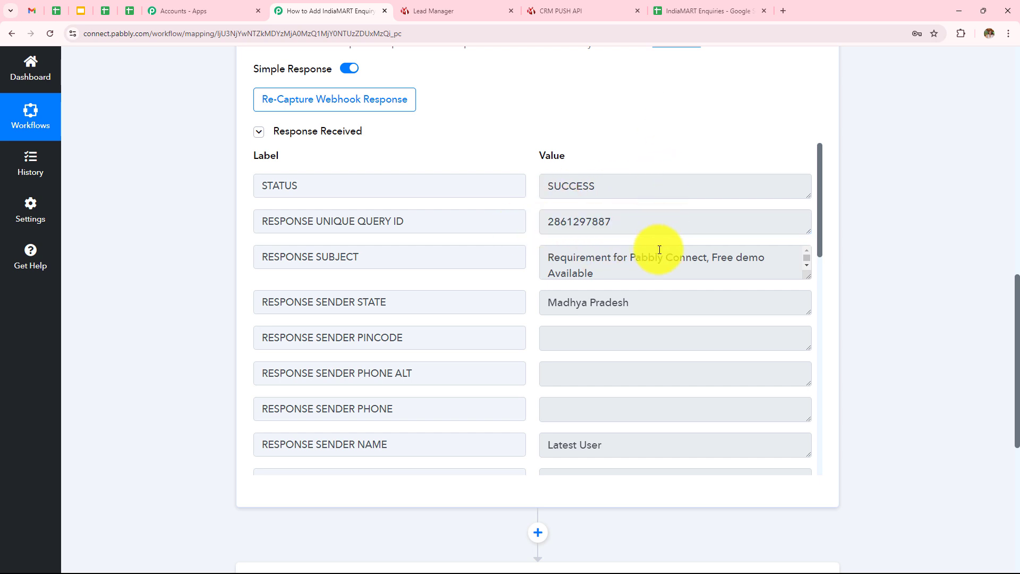
pyautogui.doubleClick(595, 275)
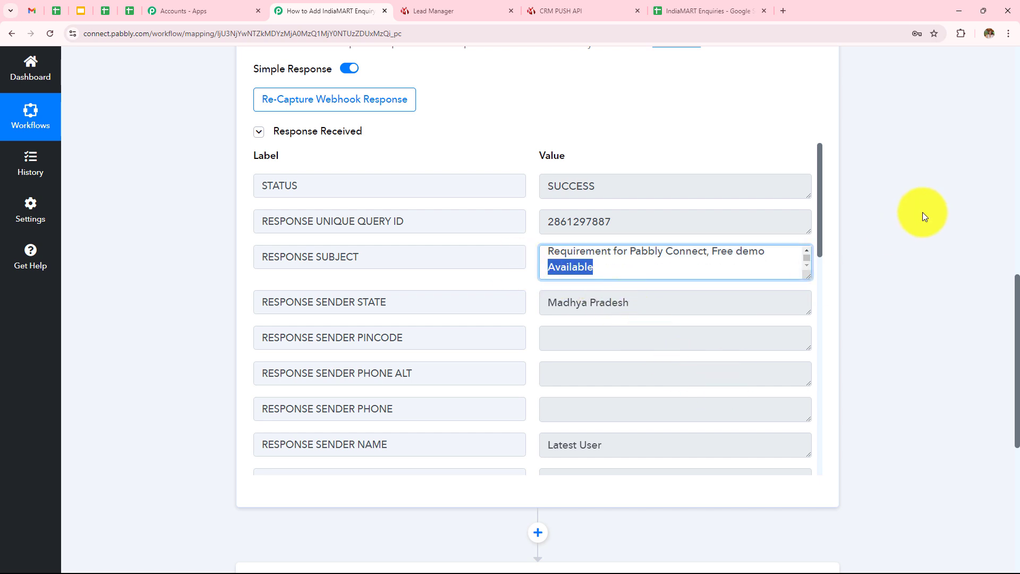
pyautogui.click(922, 213)
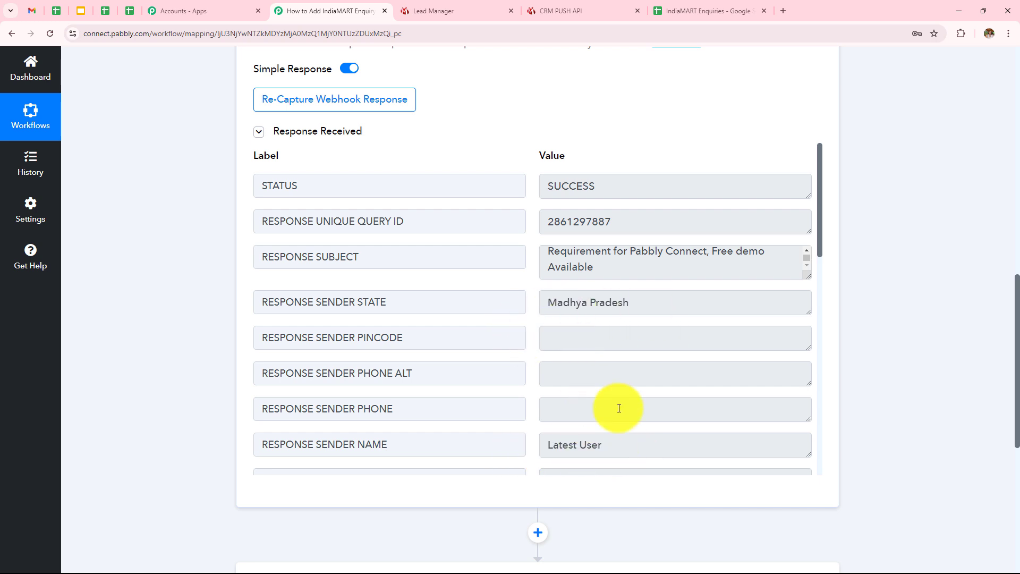
pyautogui.scroll(-8, 619, 408)
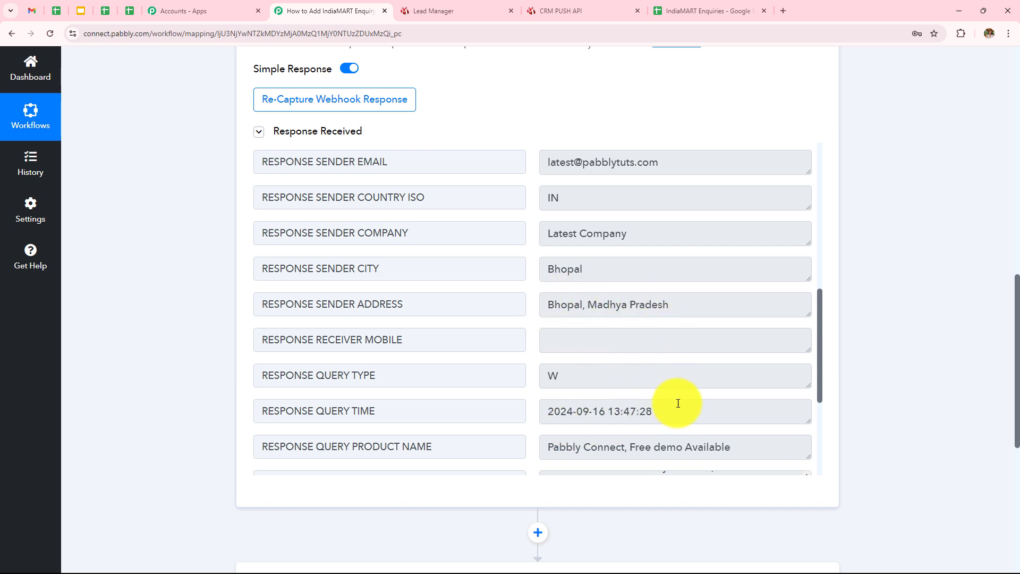
pyautogui.scroll(-4, 659, 415)
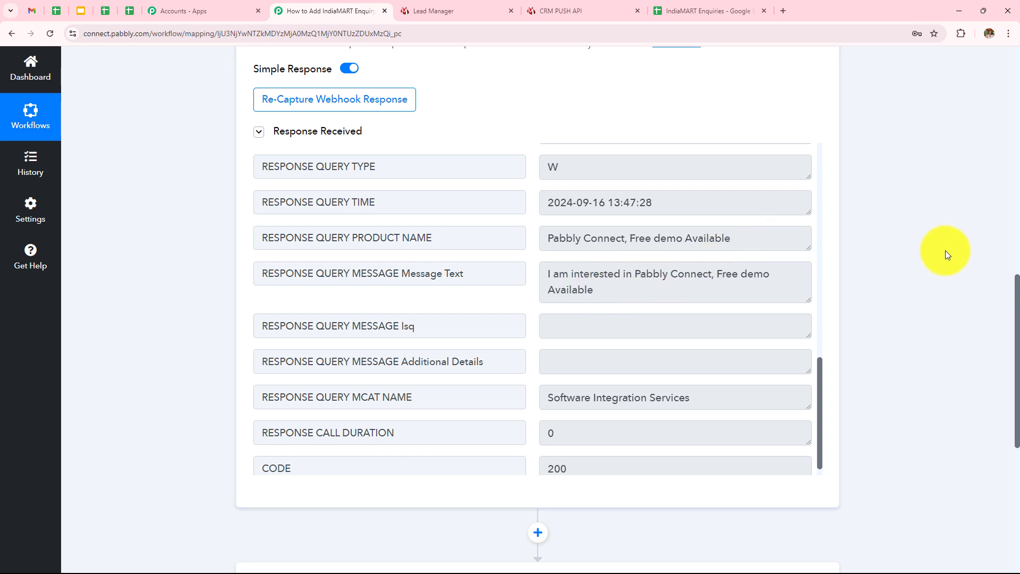
# Set the workflow's action step to the Google Sheets app with the Add New Row event.
pyautogui.scroll(-4, 930, 280)
pyautogui.scroll(-1, 932, 285)
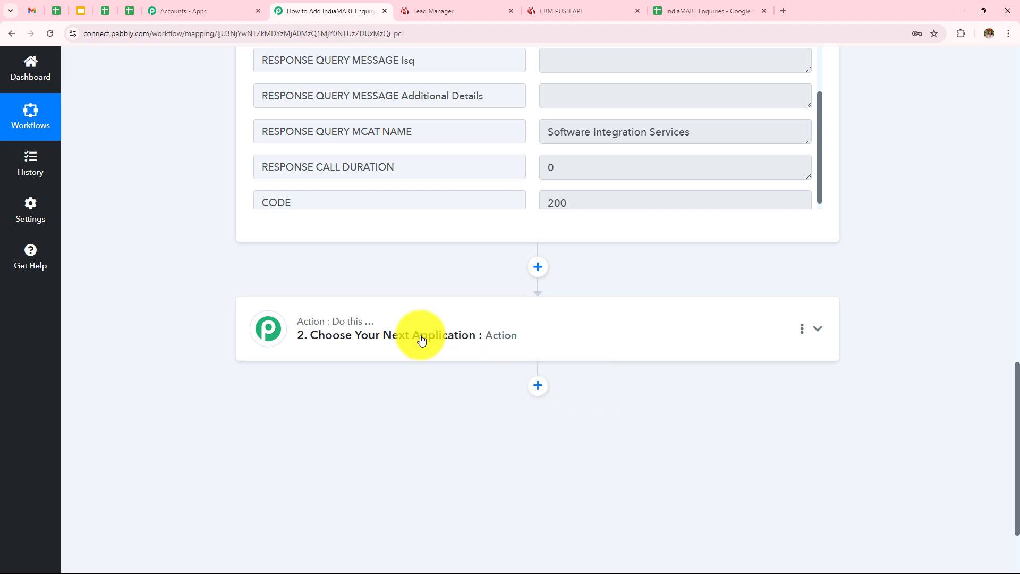
pyautogui.click(526, 344)
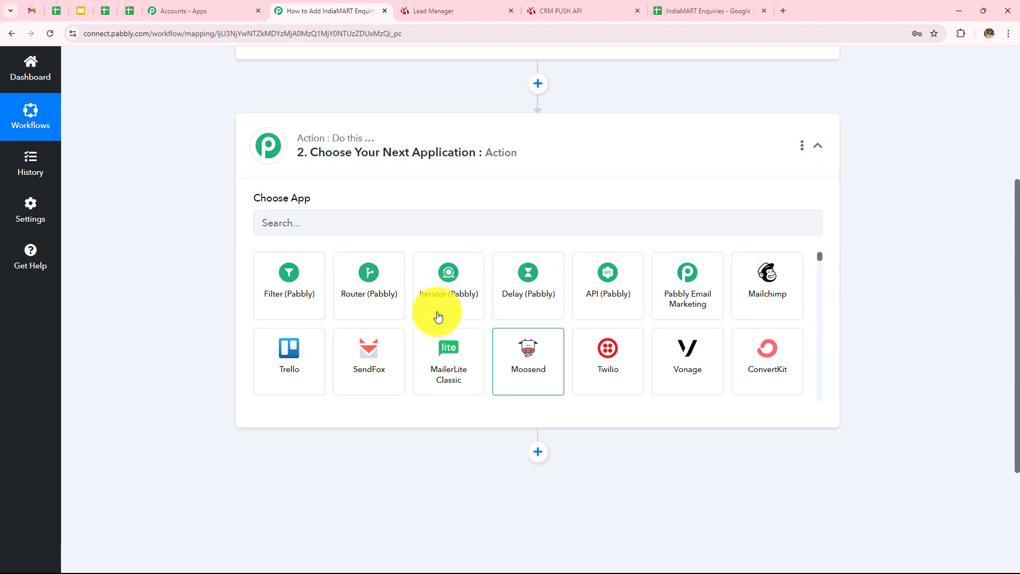
pyautogui.click(385, 275)
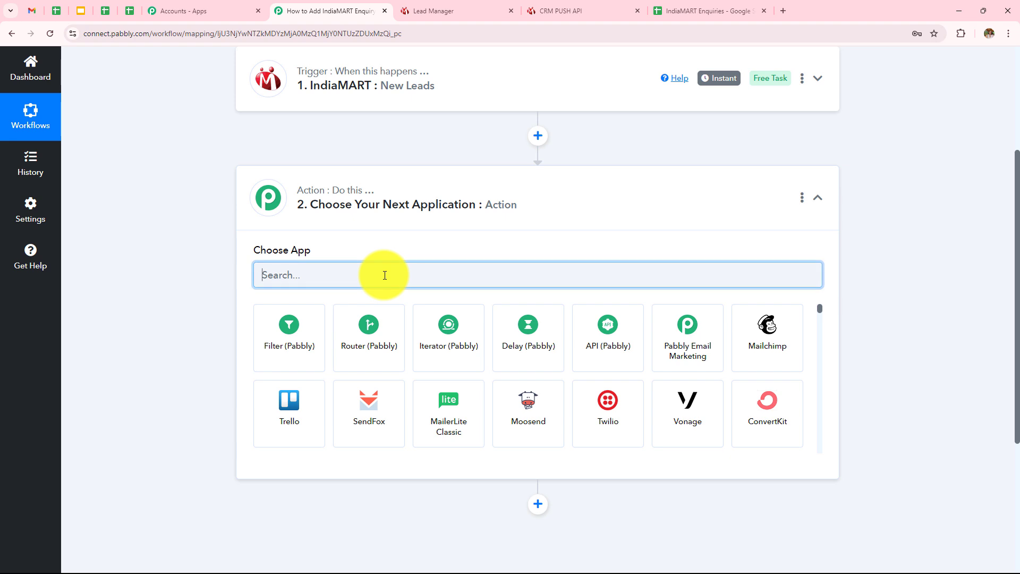
pyautogui.write('Googl')
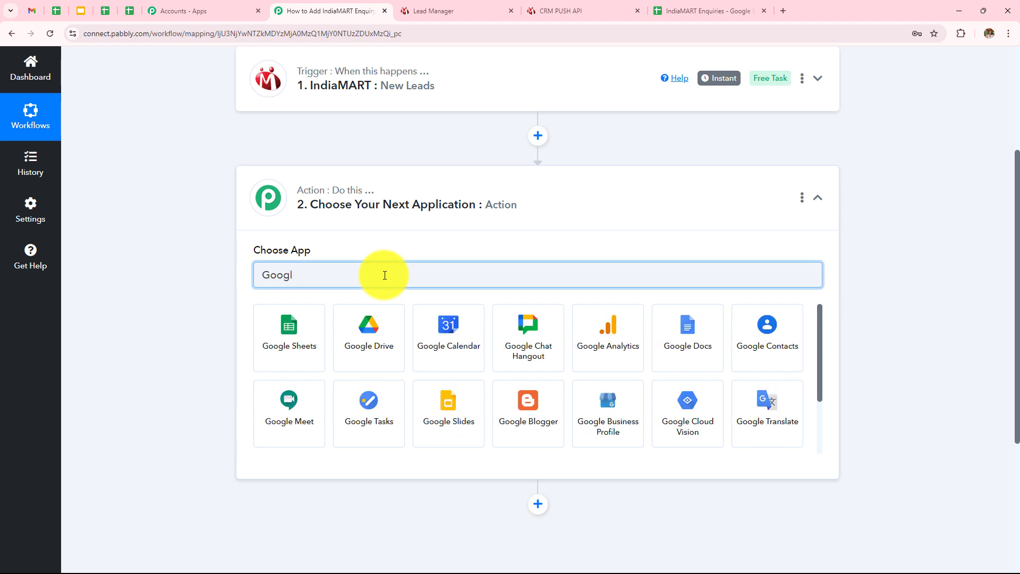
pyautogui.click(296, 323)
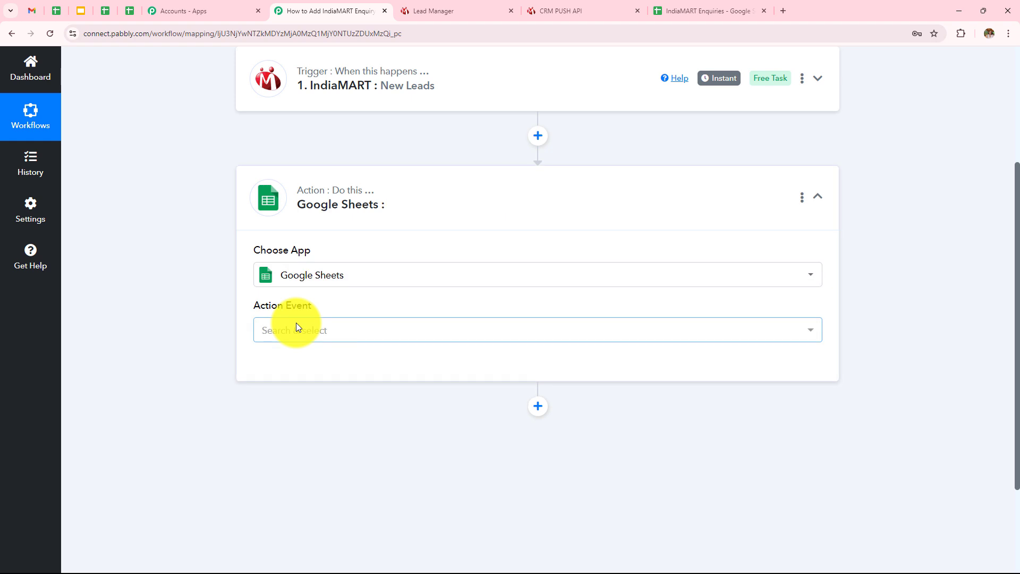
pyautogui.click(295, 325)
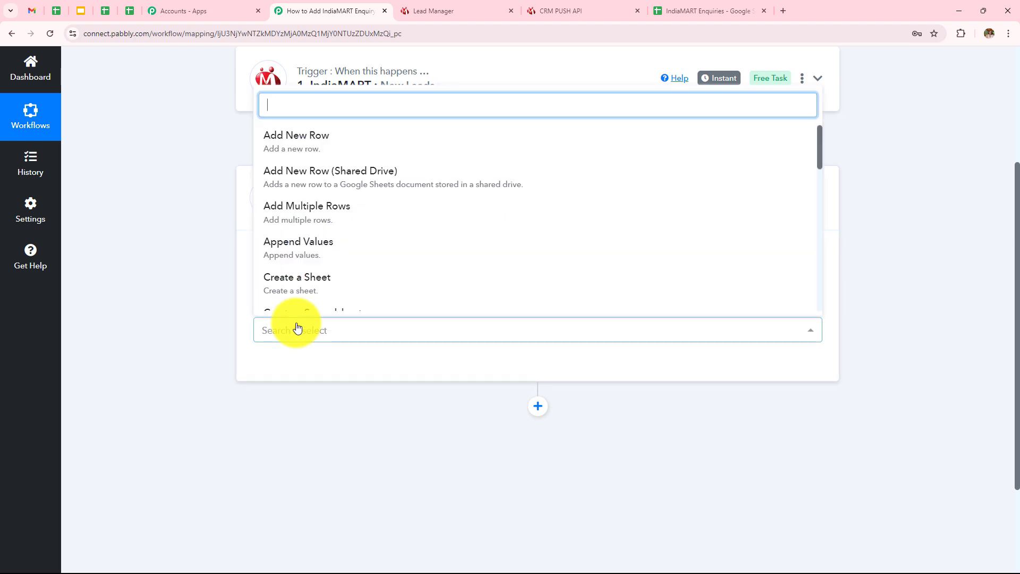
pyautogui.click(277, 148)
# Connect the Google Sheets action through the existing connection Google Sheets #3 and save it.
pyautogui.click(304, 366)
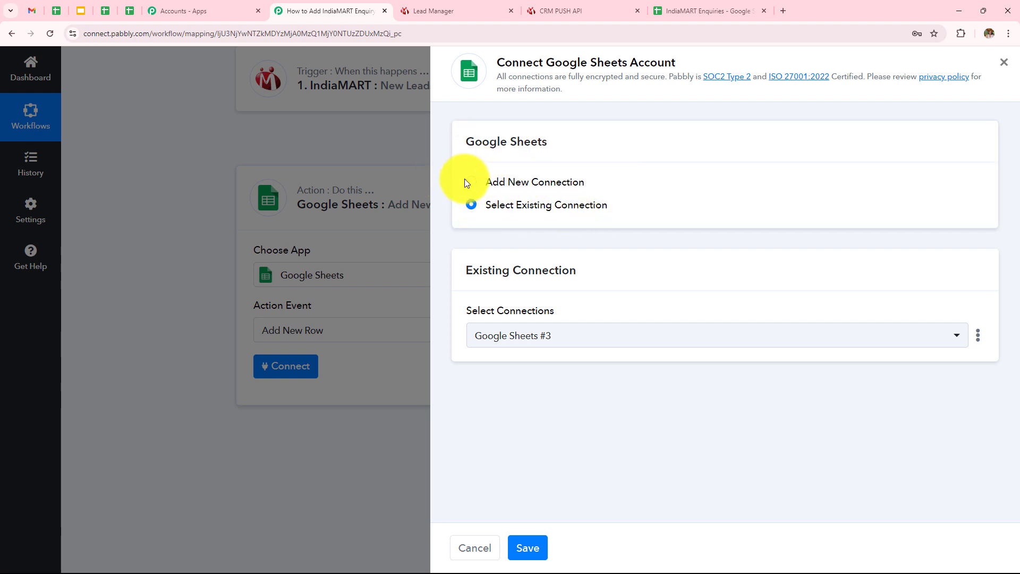
pyautogui.click(469, 182)
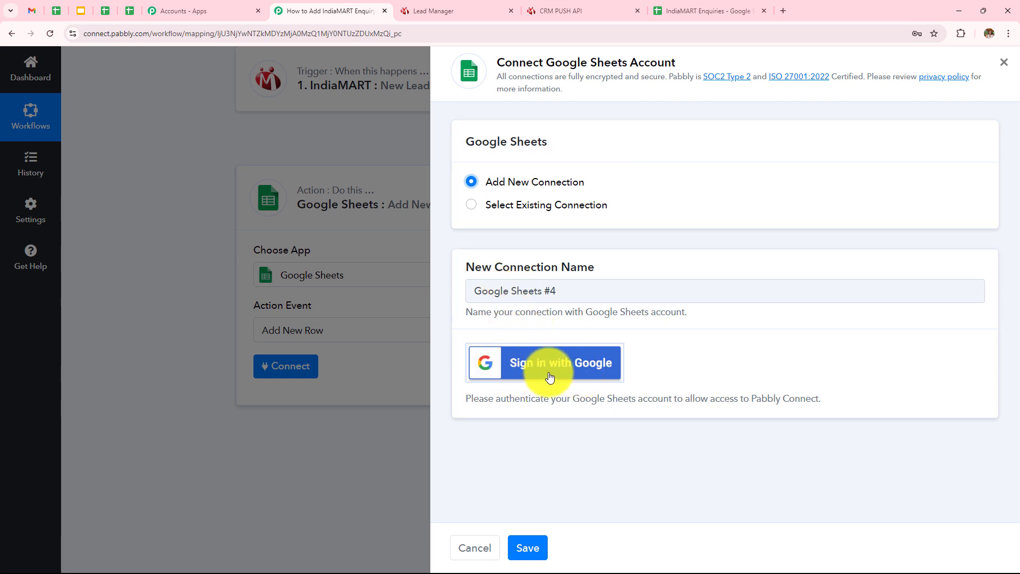
pyautogui.click(477, 206)
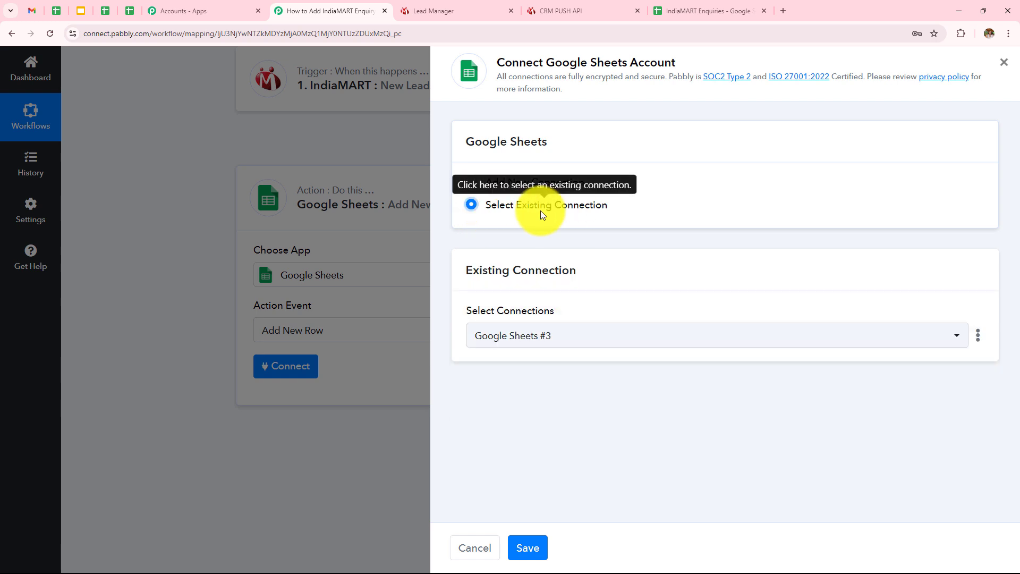
pyautogui.click(541, 547)
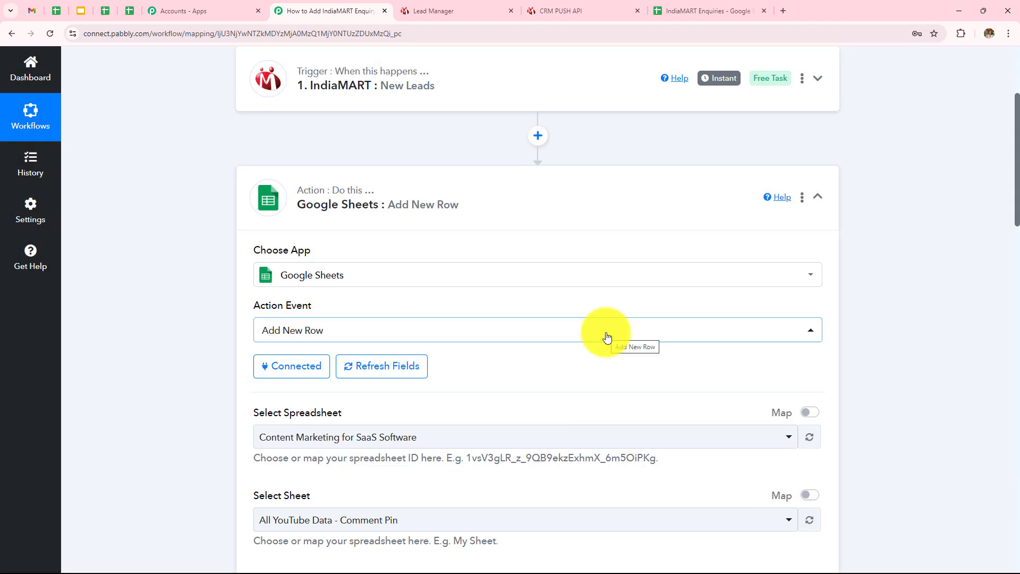
# Check the column headings in the enquiries spreadsheet and select IndiaMART Enquiries as the action's target spreadsheet.
pyautogui.scroll(-6, 608, 338)
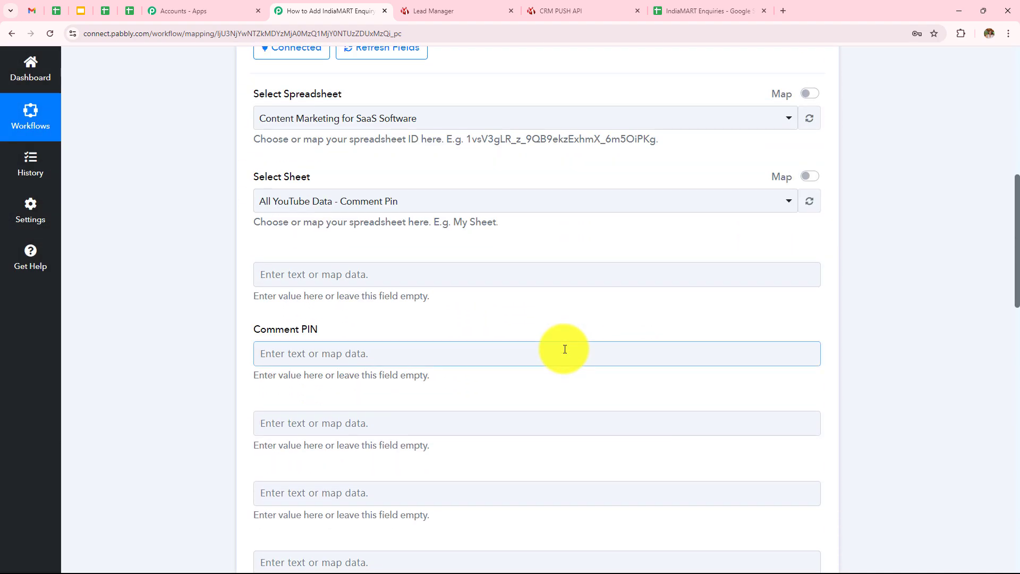
pyautogui.scroll(4, 564, 348)
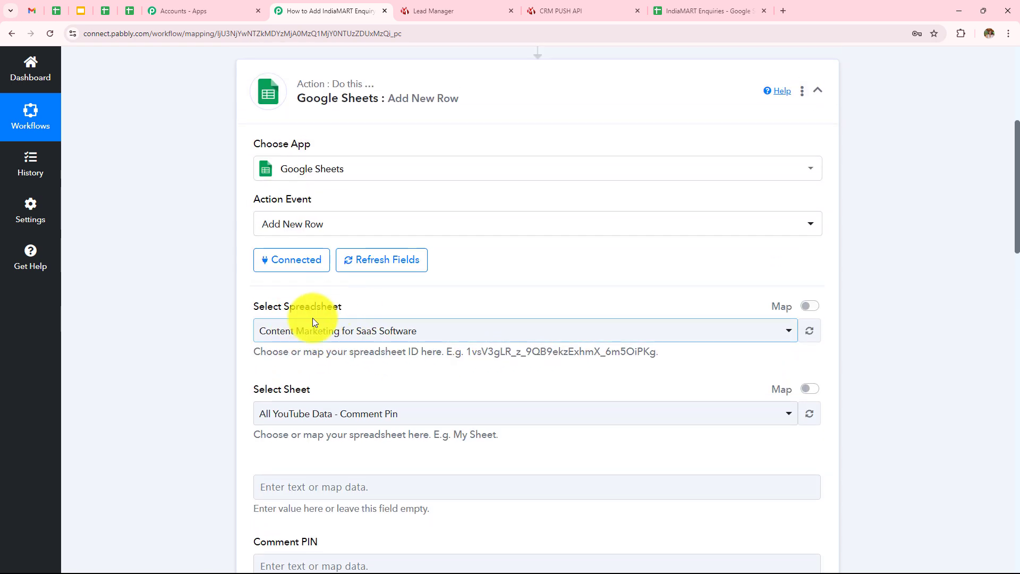
pyautogui.click(693, 11)
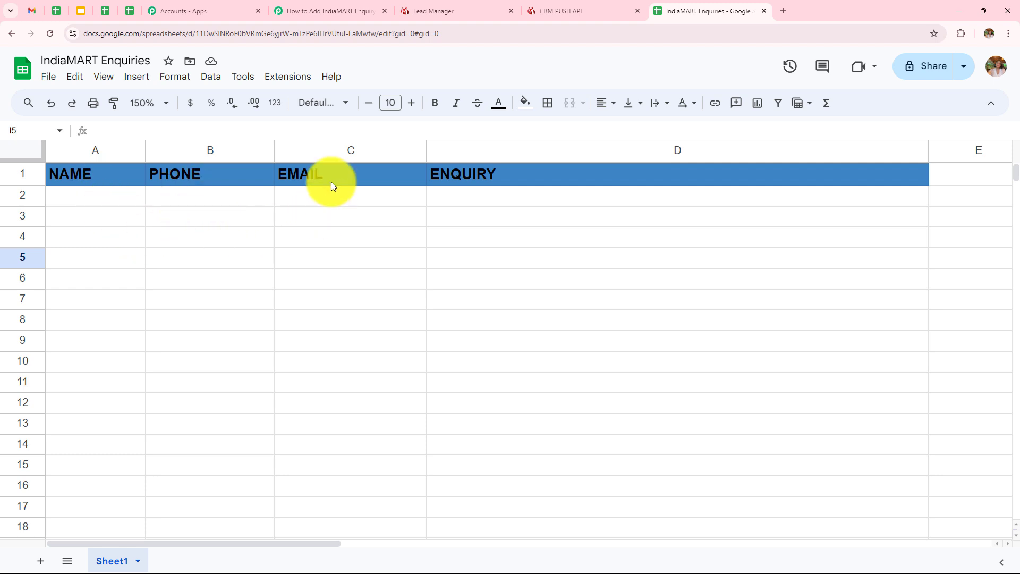
pyautogui.click(292, 11)
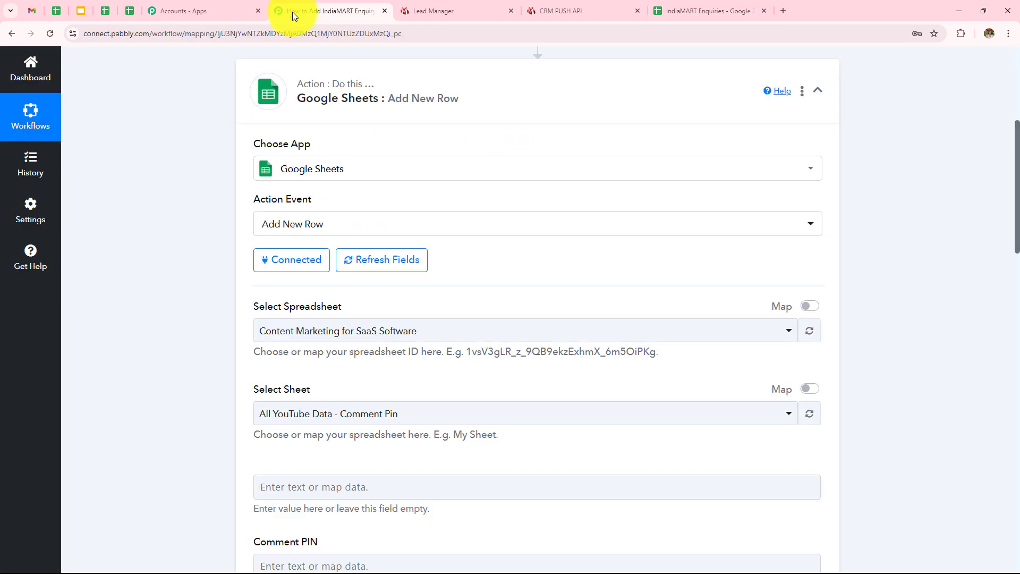
pyautogui.click(319, 289)
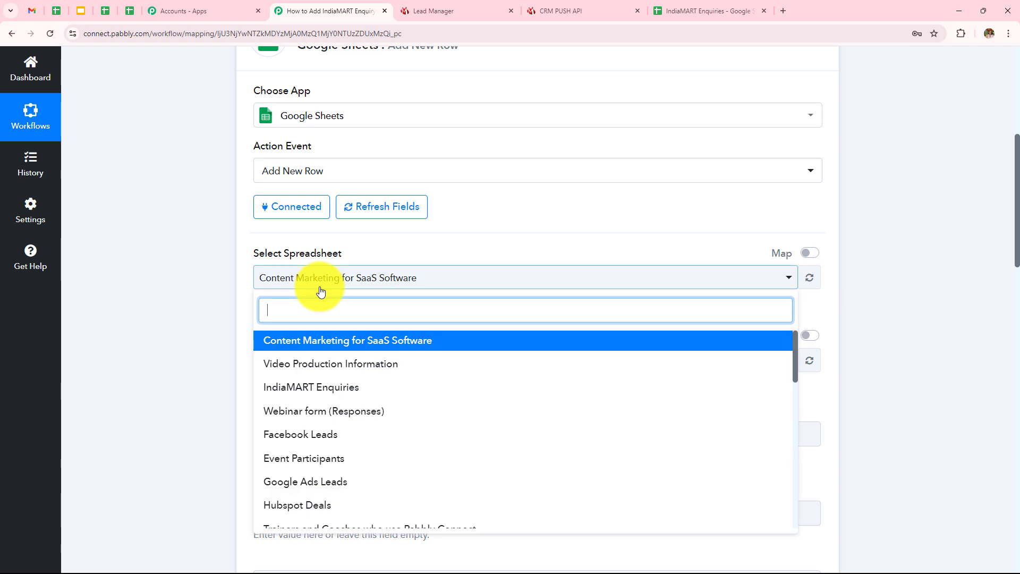
pyautogui.click(318, 387)
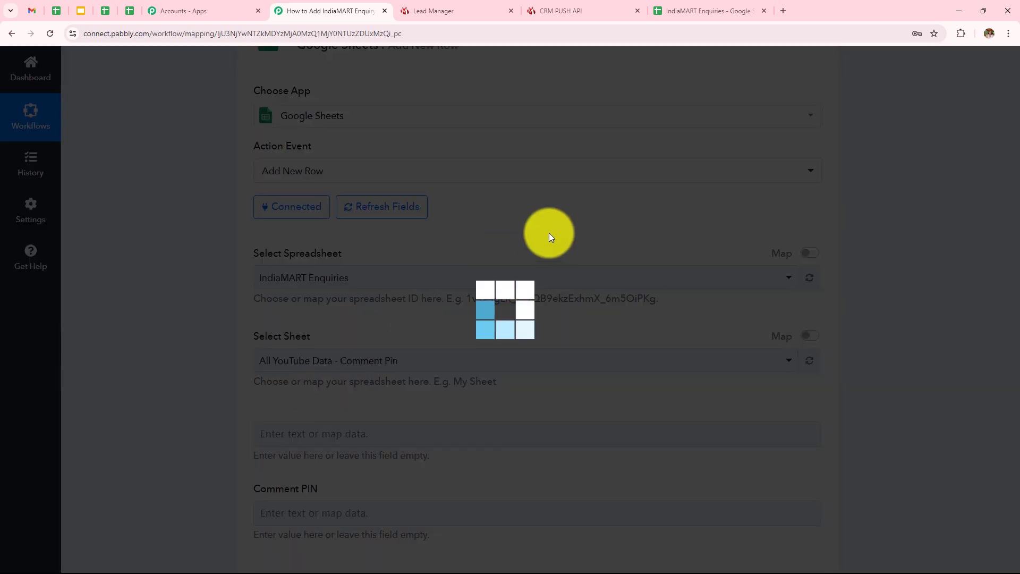
# Map the NAME column to the RESPONSE SENDER NAME value from the IndiaMART New Leads trigger.
pyautogui.scroll(-4, 520, 232)
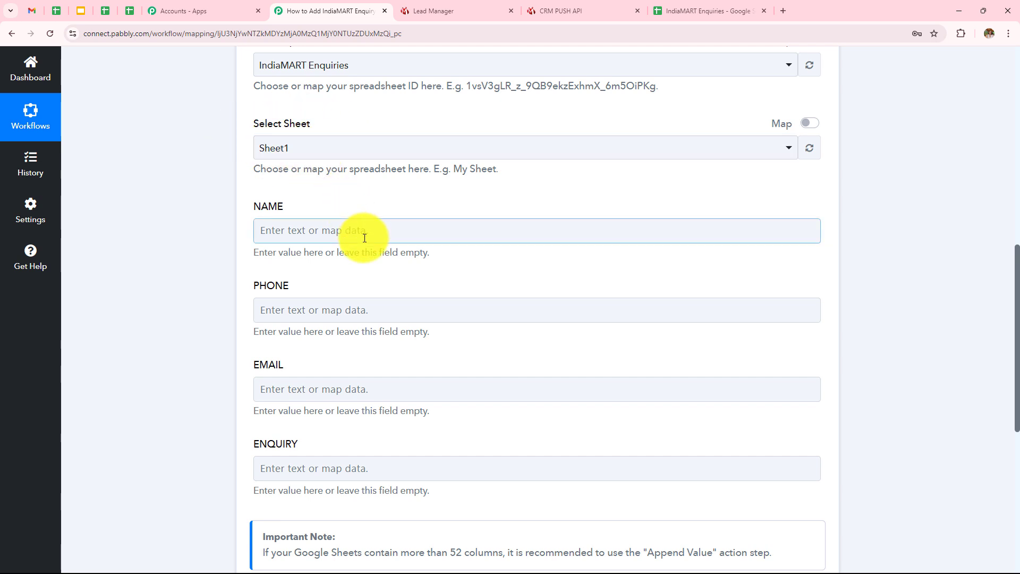
pyautogui.scroll(-1, 358, 232)
pyautogui.click(359, 166)
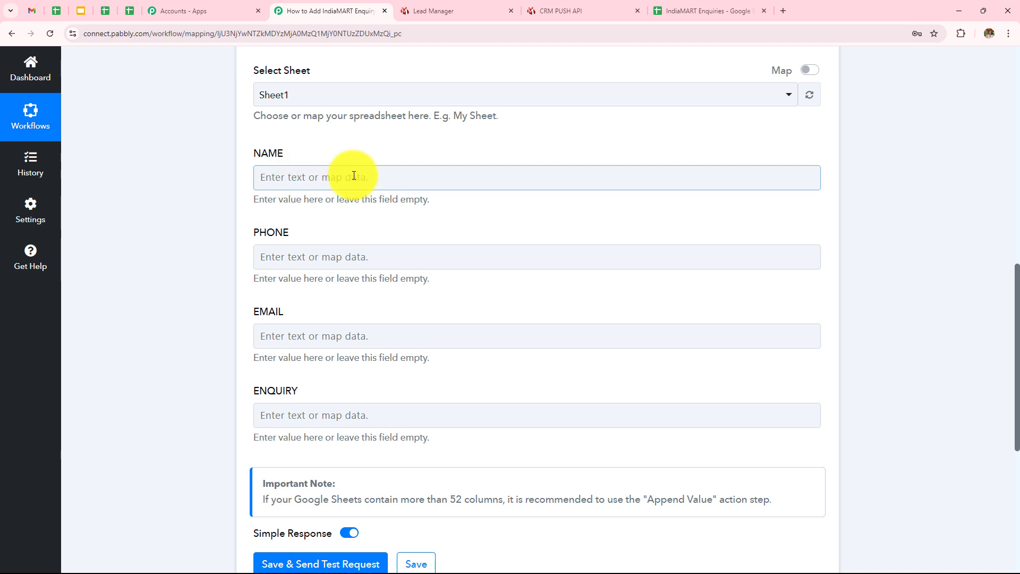
pyautogui.click(298, 181)
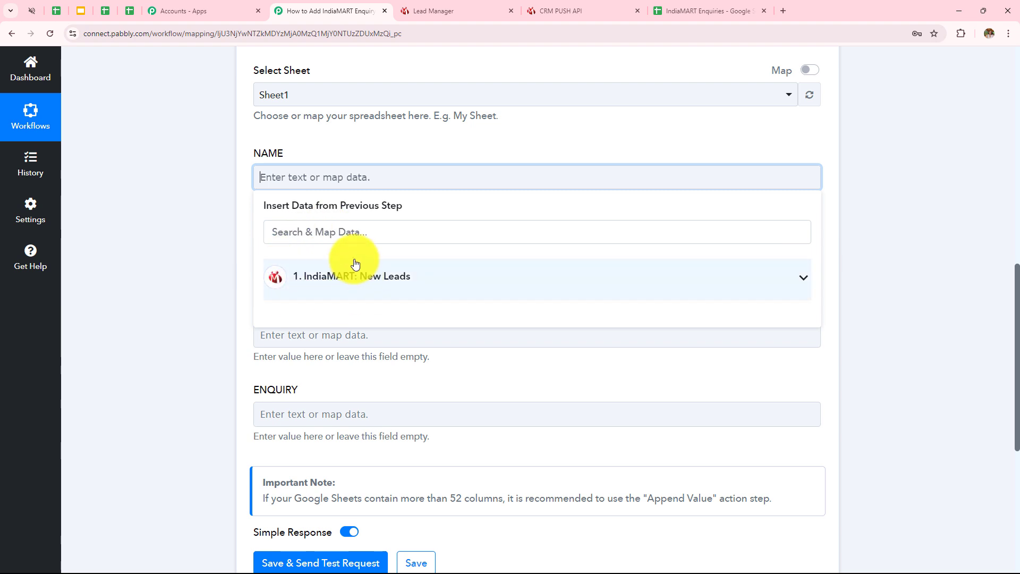
pyautogui.click(335, 289)
pyautogui.scroll(1, 919, 248)
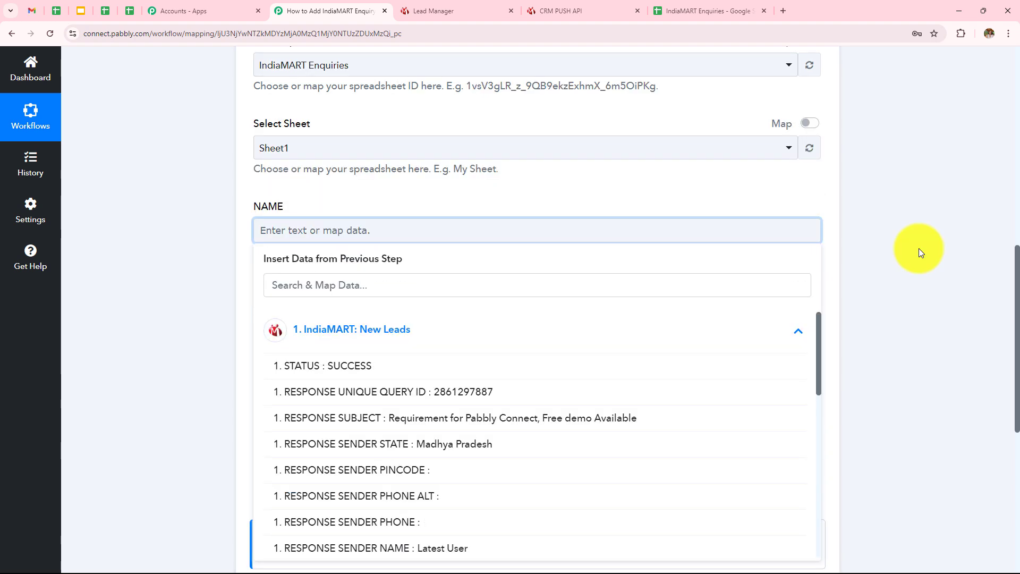
pyautogui.click(437, 549)
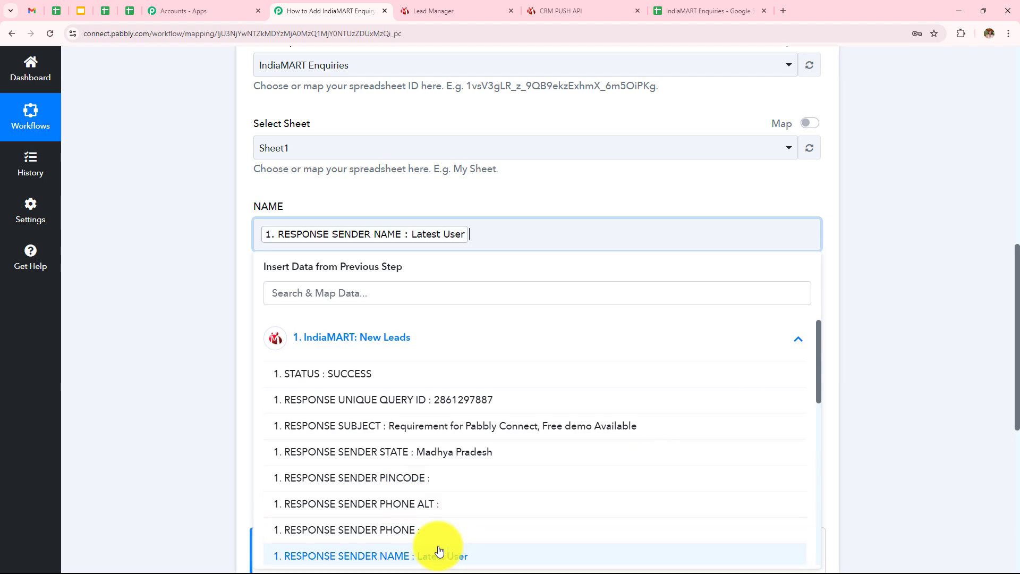
pyautogui.click(136, 292)
# Map the PHONE column to the trigger's RESPONSE SENDER MOBILE value.
pyautogui.scroll(-3, 432, 183)
pyautogui.click(432, 158)
pyautogui.click(422, 260)
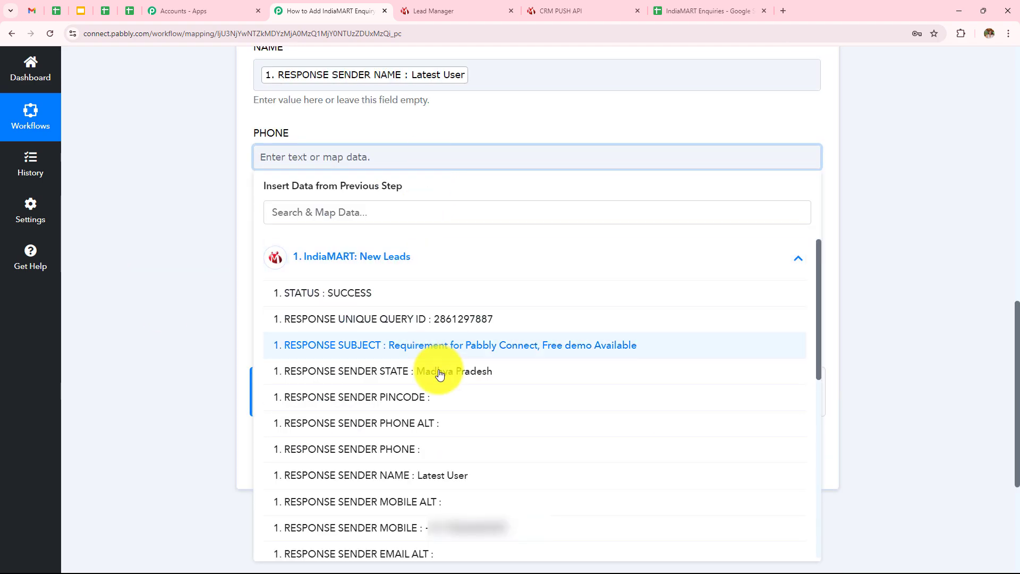
pyautogui.click(478, 526)
pyautogui.click(227, 383)
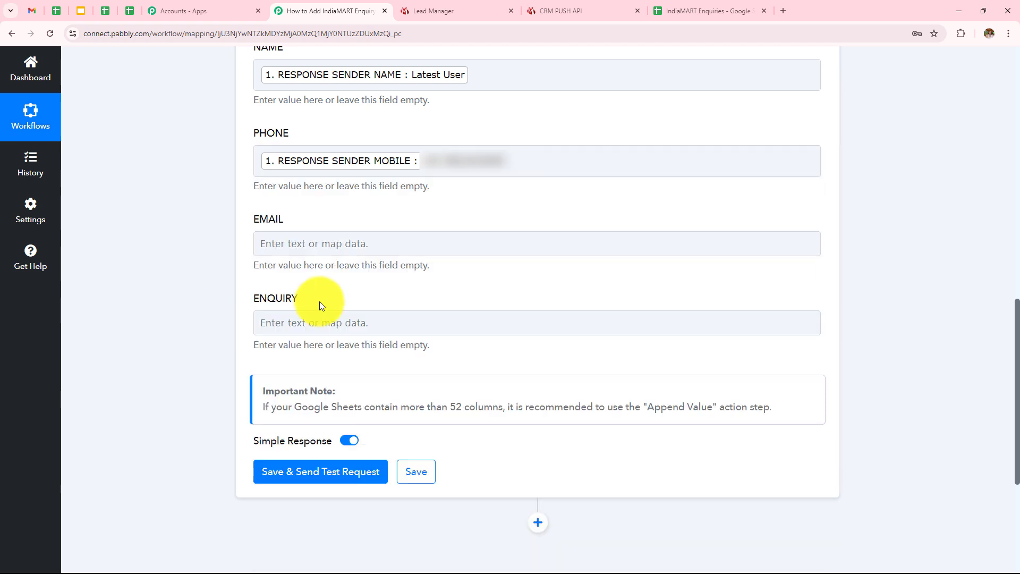
# Map the EMAIL column to the trigger's RESPONSE SENDER EMAIL value.
pyautogui.click(320, 237)
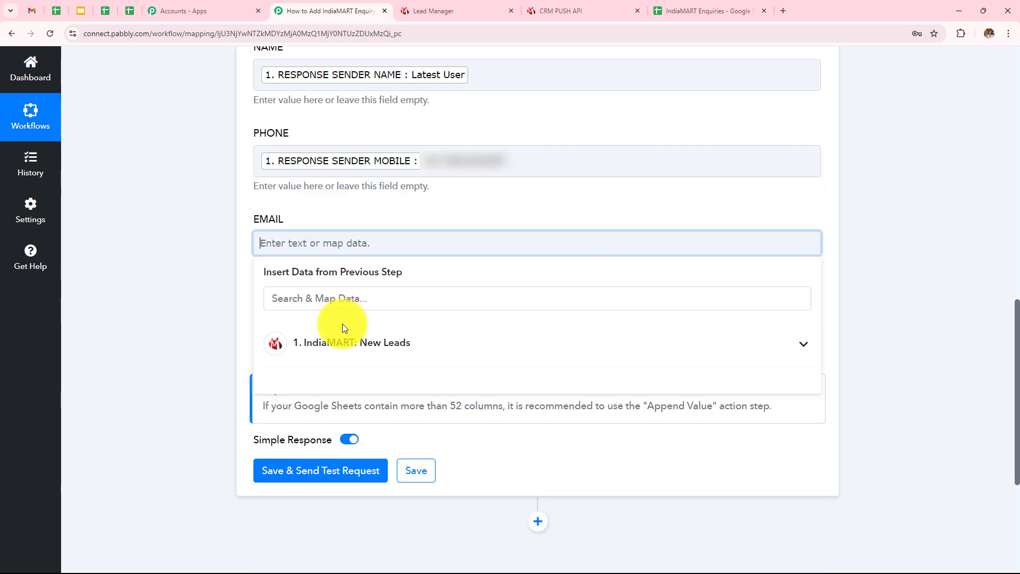
pyautogui.click(367, 343)
pyautogui.scroll(-3, 480, 440)
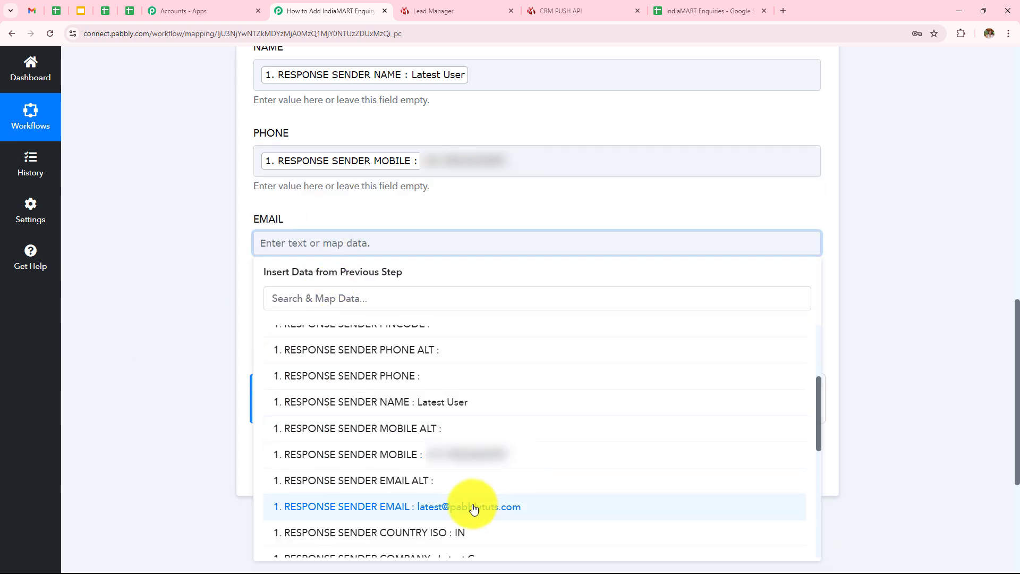
pyautogui.click(440, 509)
pyautogui.click(130, 357)
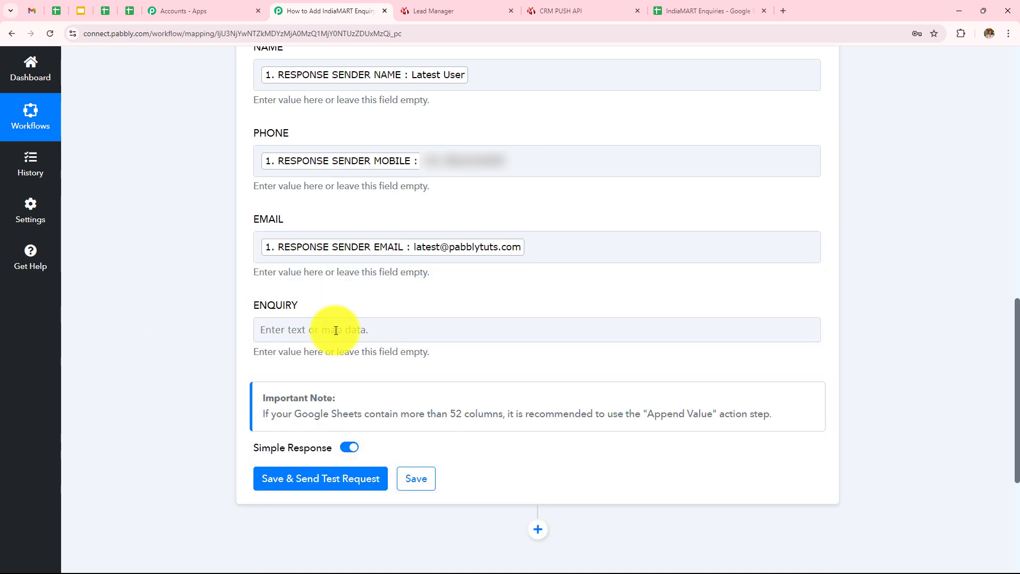
# Search the trigger data for "query" and map the ENQUIRY column to RESPONSE QUERY MESSAGE Message Text.
pyautogui.click(335, 328)
pyautogui.click(361, 440)
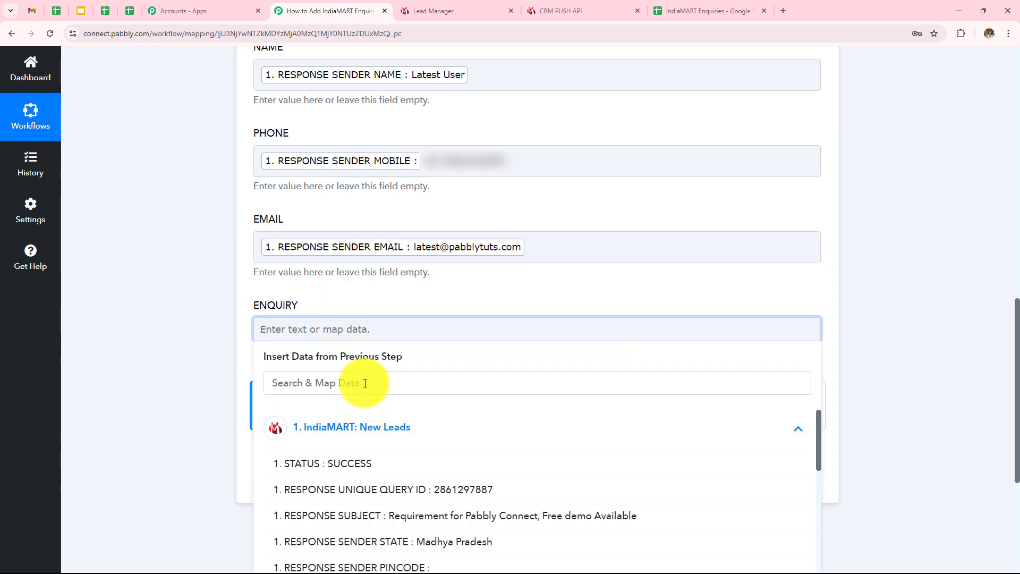
pyautogui.click(364, 383)
pyautogui.write('query')
pyautogui.click(425, 526)
pyautogui.click(186, 339)
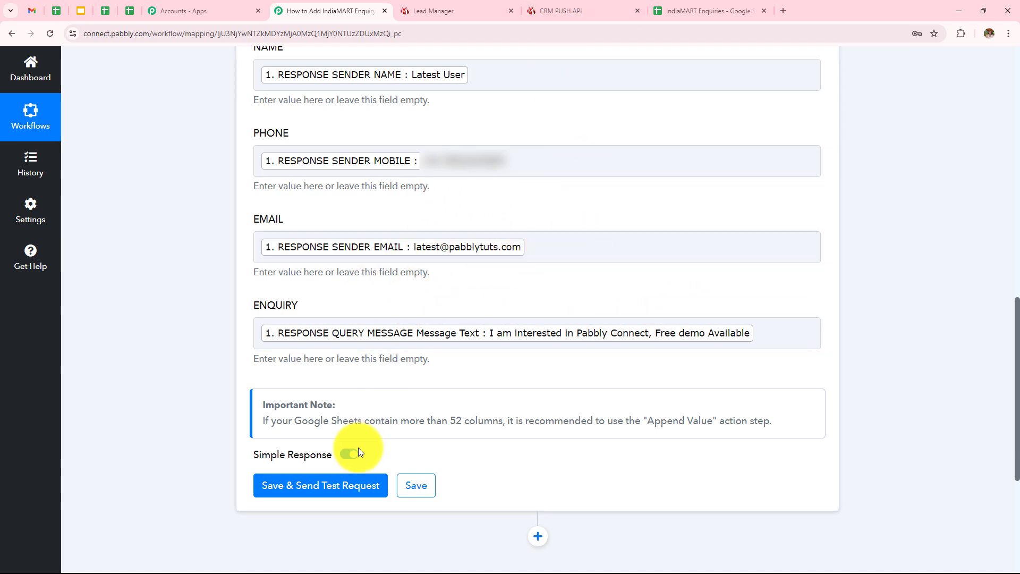
# Save the Add New Row action with a test request and check the added row in the IndiaMART Enquiries spreadsheet.
pyautogui.click(355, 487)
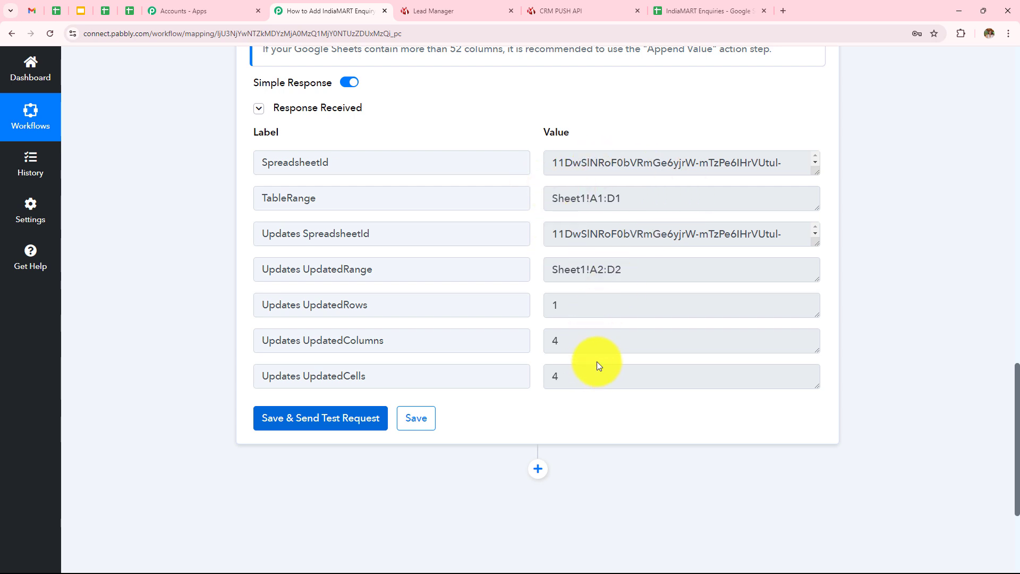
pyautogui.click(711, 10)
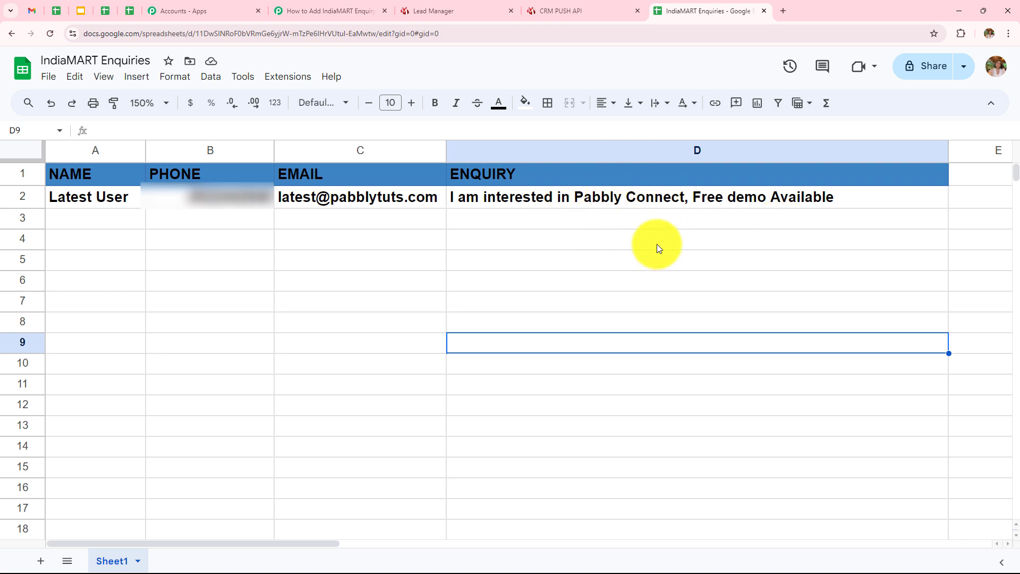
# Back in the Pabbly Connect workflow, review the IndiaMART trigger's webhook URL, setup instructions and captured enquiry response.
pyautogui.click(334, 10)
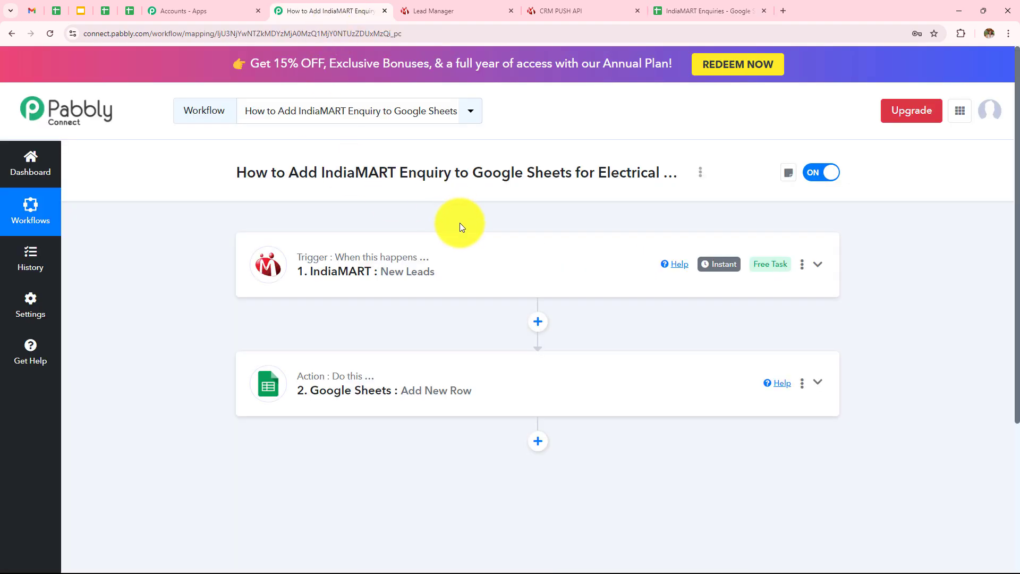
pyautogui.click(451, 259)
pyautogui.scroll(-4, 450, 258)
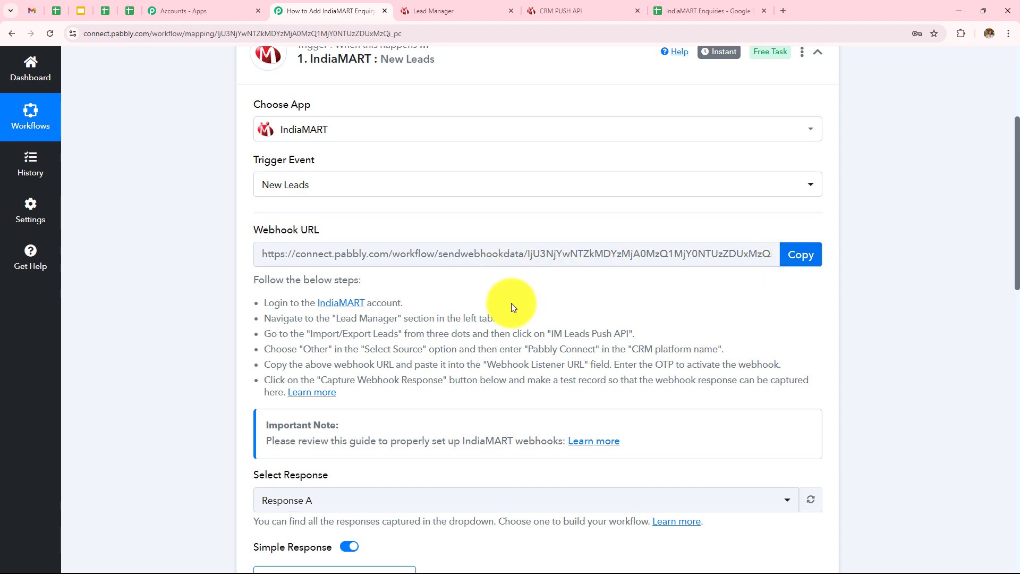
pyautogui.scroll(-5, 911, 215)
pyautogui.scroll(2, 654, 248)
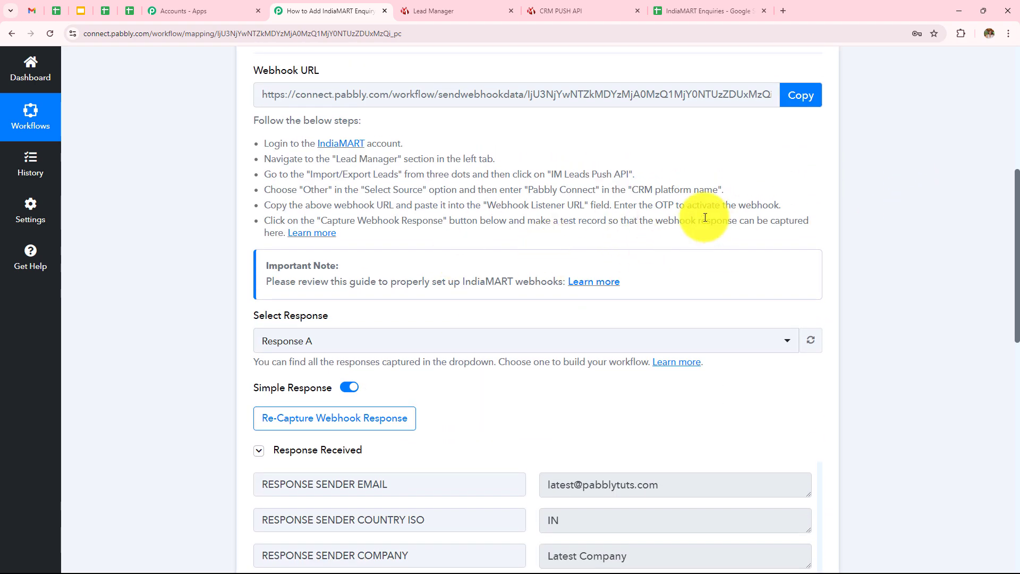
pyautogui.scroll(-2, 740, 238)
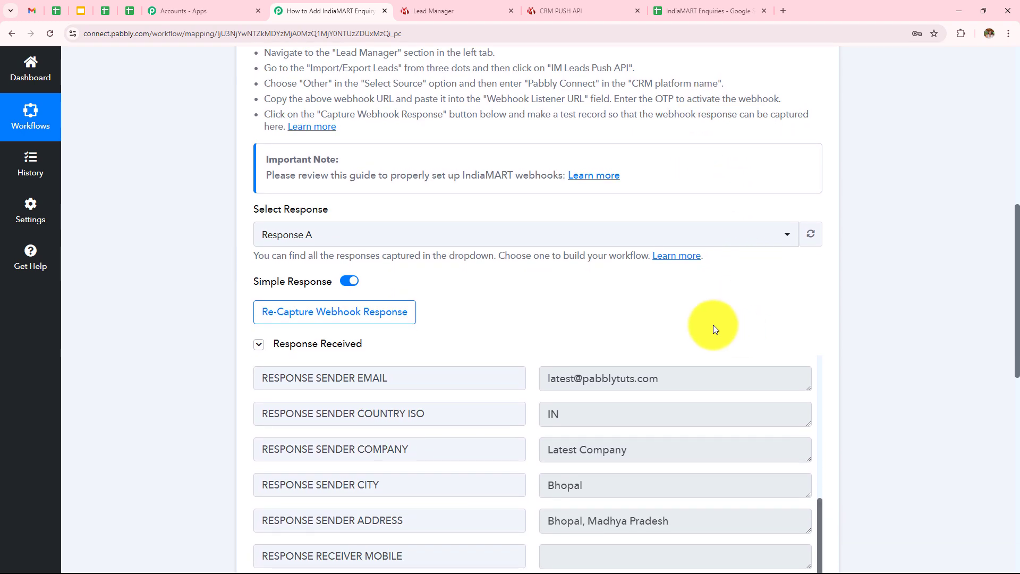
pyautogui.scroll(-6, 712, 319)
pyautogui.scroll(-1, 615, 326)
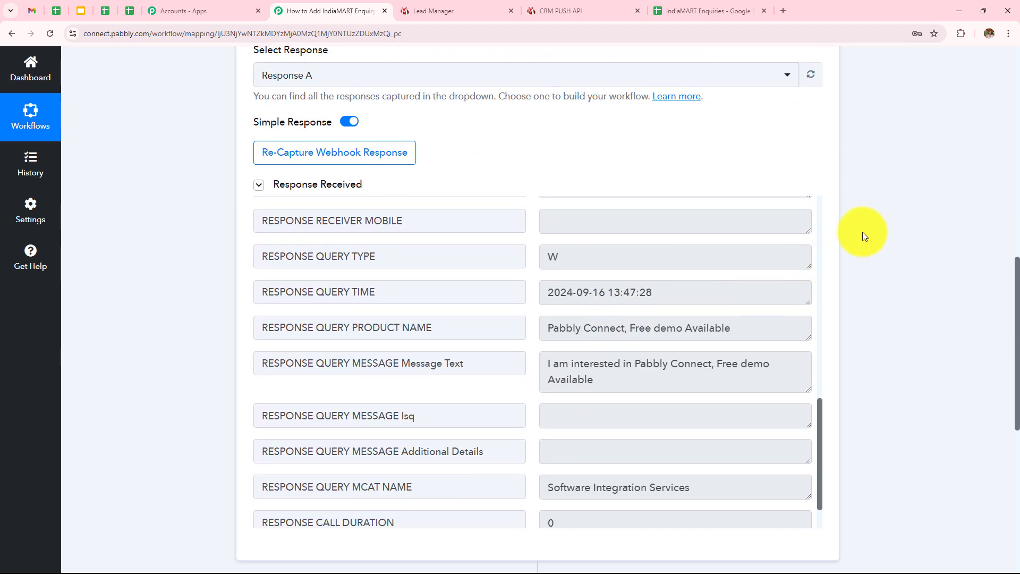
pyautogui.scroll(-7, 862, 234)
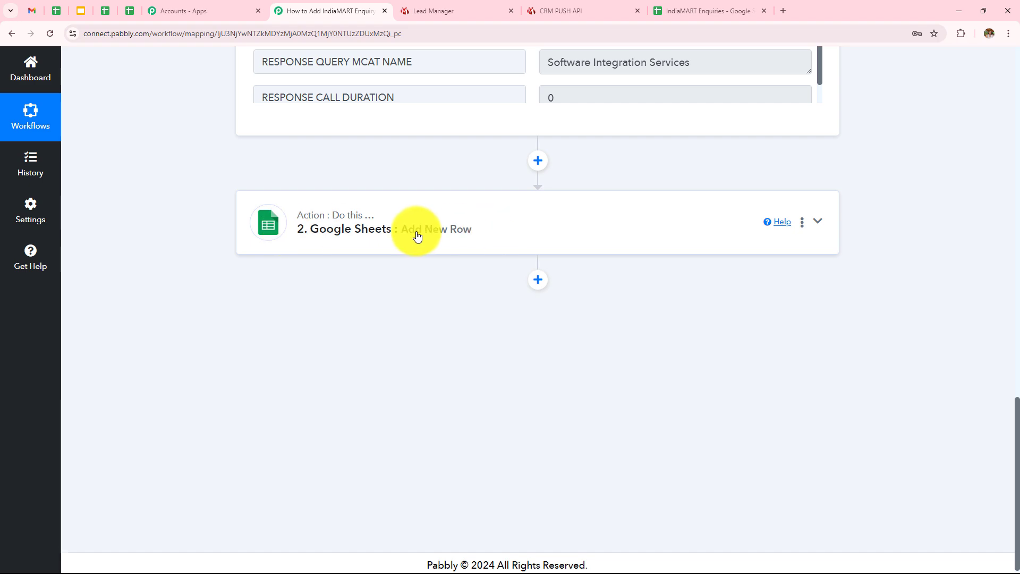
# Review the Google Sheets action's spreadsheet selection, field mappings and received test response.
pyautogui.click(417, 236)
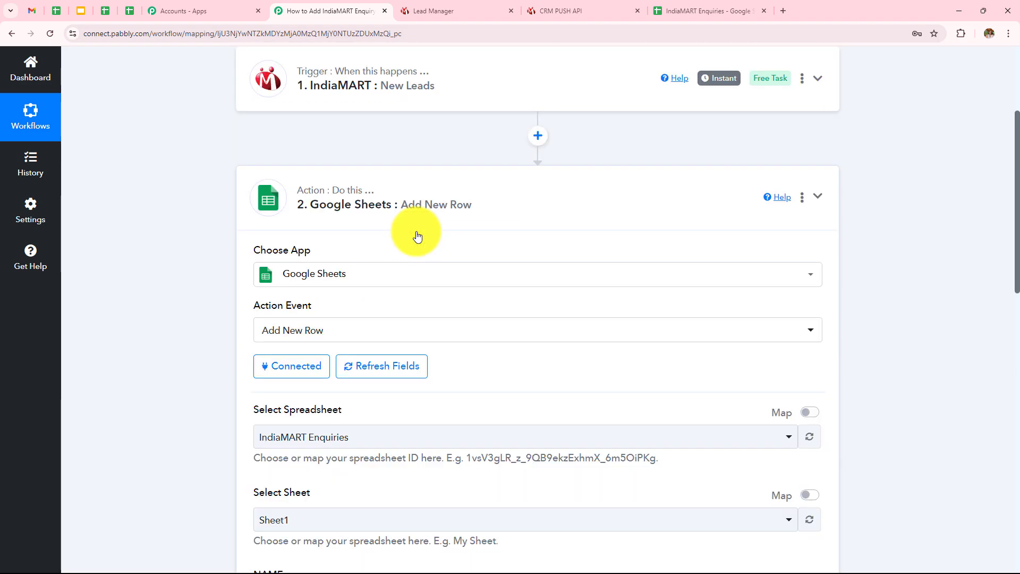
pyautogui.scroll(-12, 416, 231)
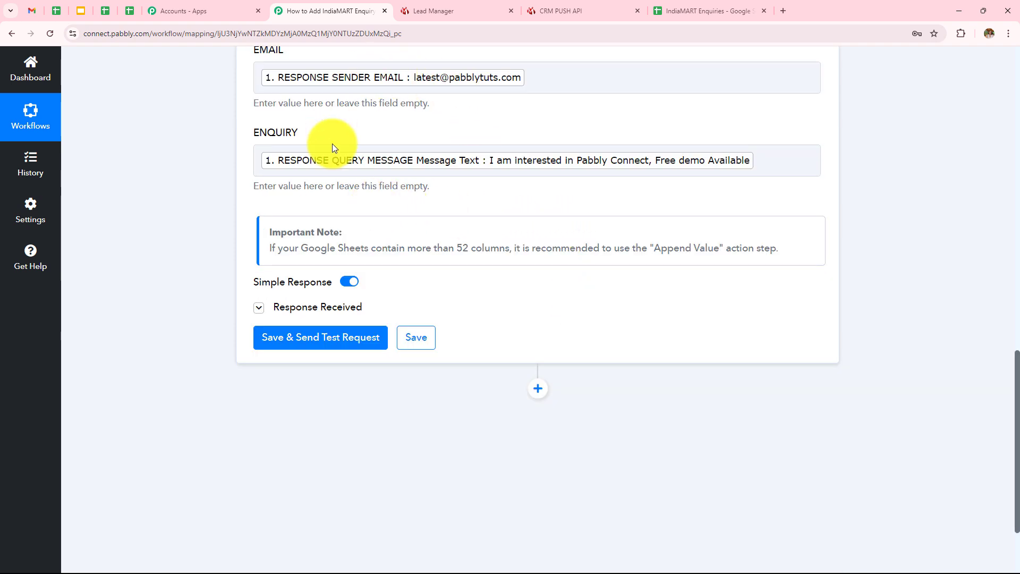
pyautogui.click(324, 307)
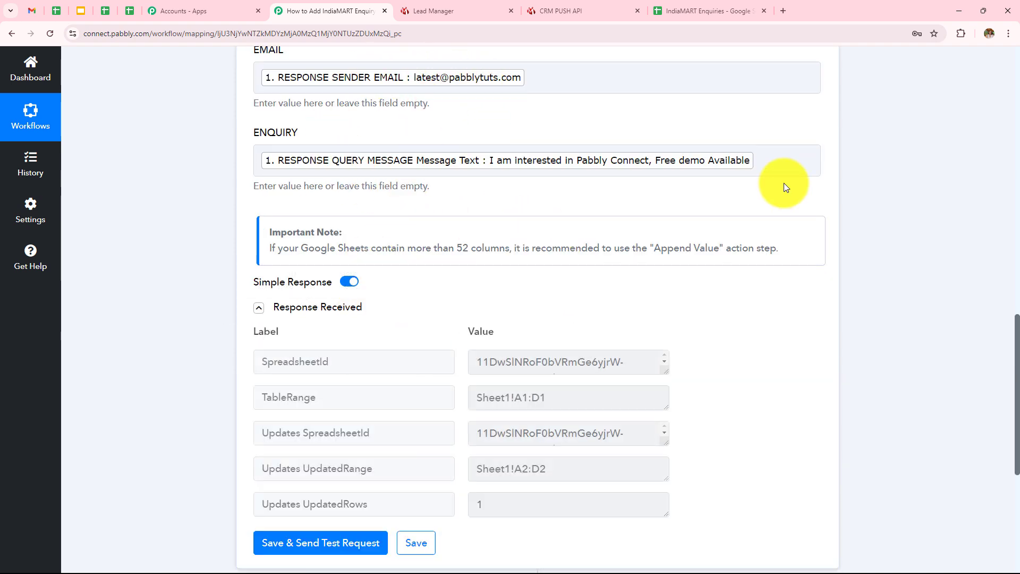